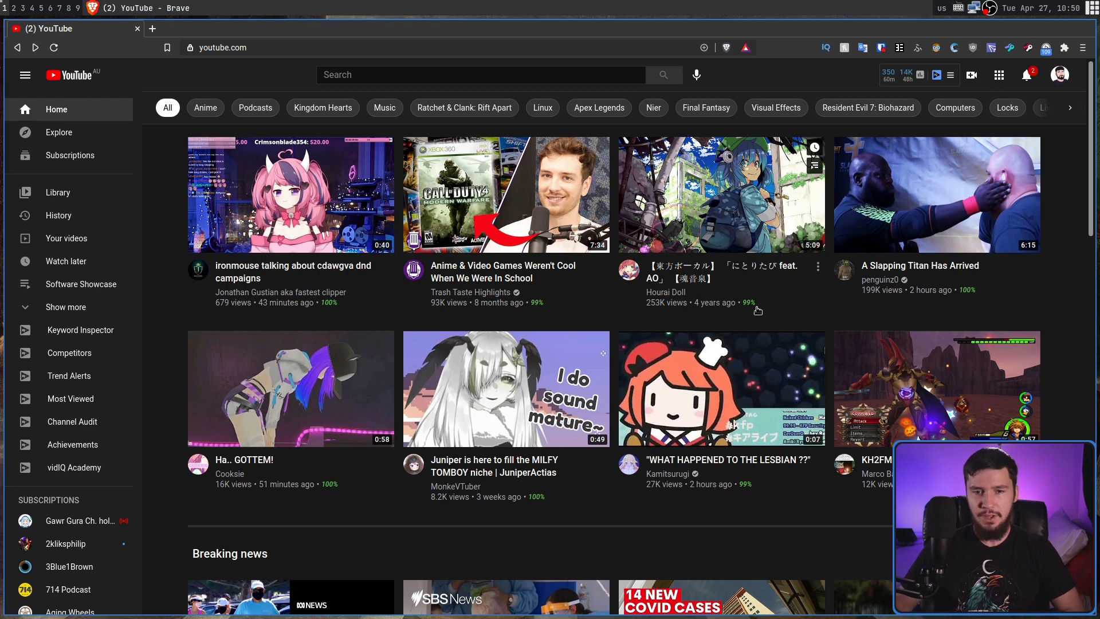
# - Check vidIQ's ratings, then open the Trash Taste video 'Anime & Video Games Weren't Cool When We Were In School'
pyautogui.moveTo(756, 308)
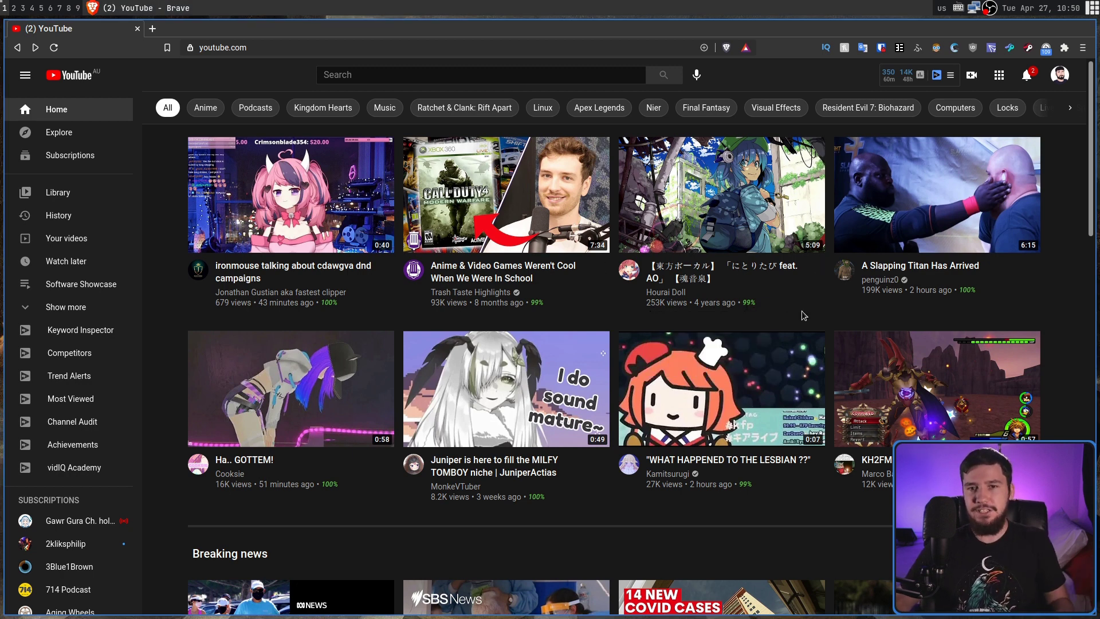
pyautogui.moveTo(537, 303)
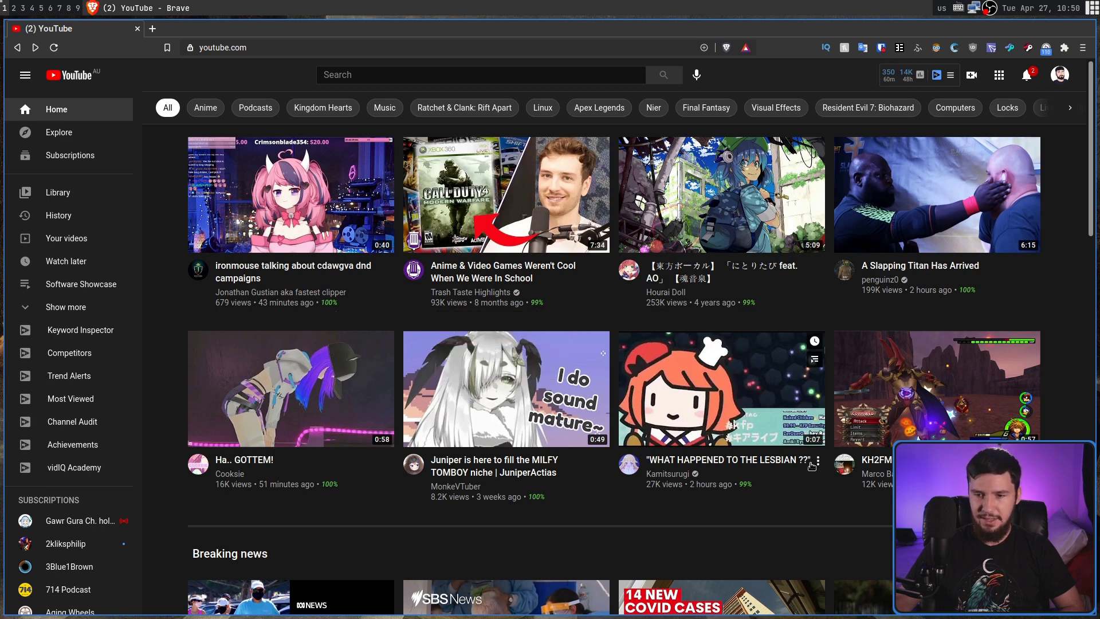
pyautogui.moveTo(750, 484)
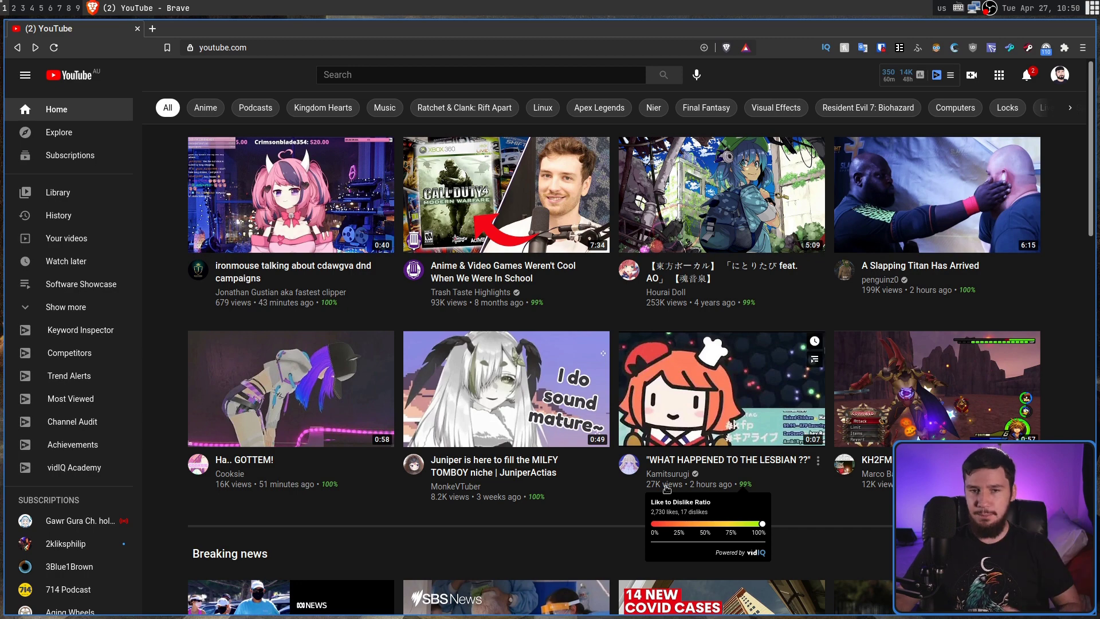
pyautogui.click(523, 270)
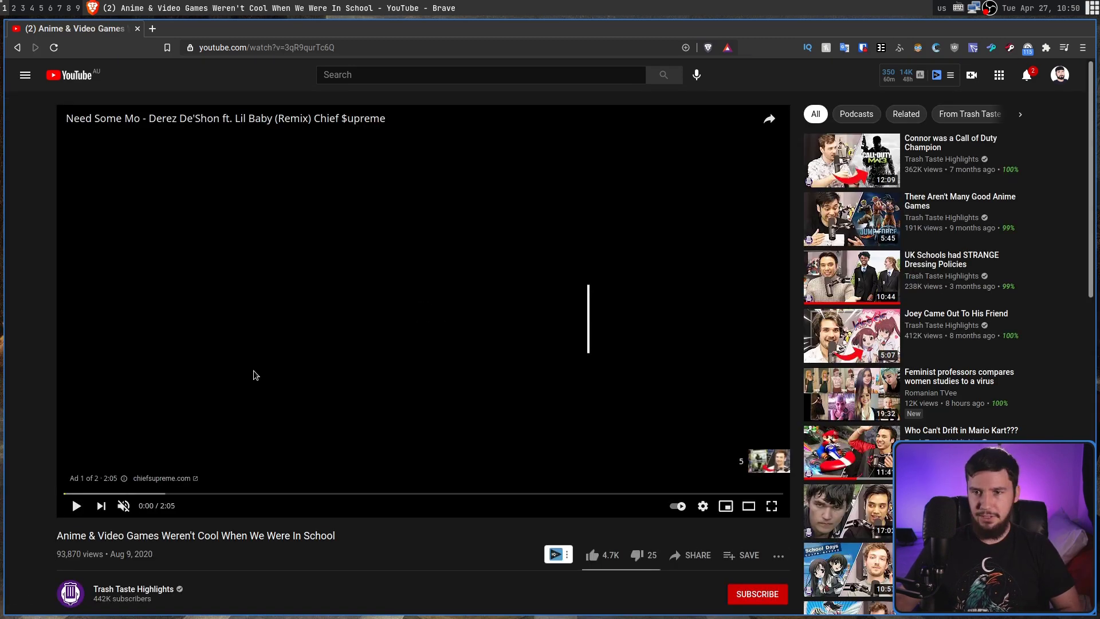
# - Reload the video page and review vidIQ's score, SEO, checklist and channel stats, plus the comments
pyautogui.click(54, 47)
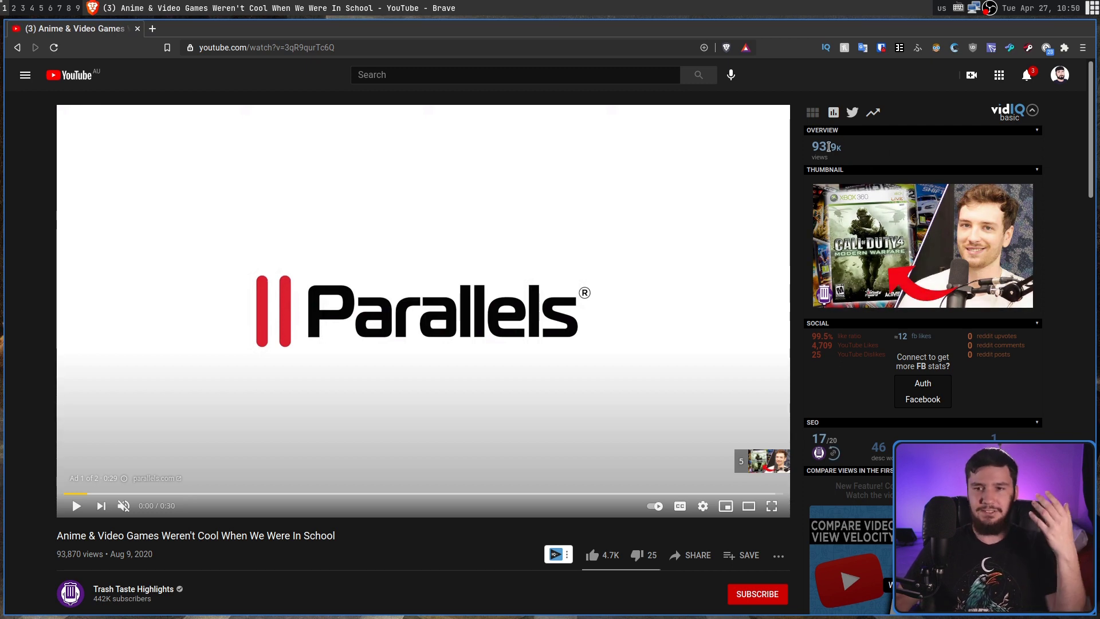
pyautogui.scroll(-1, 928, 195)
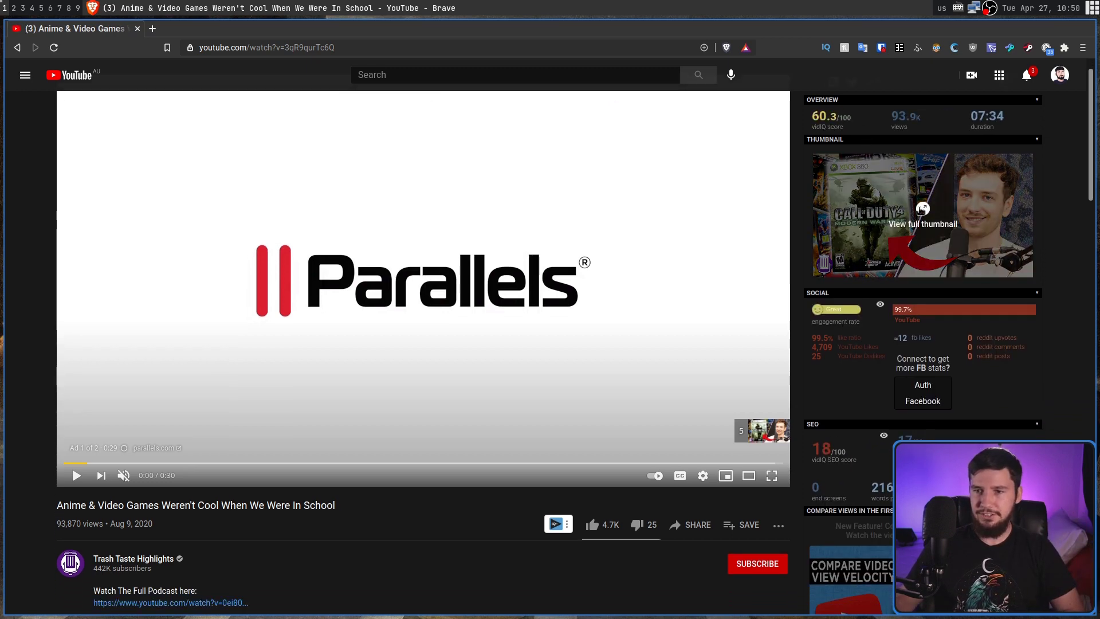
pyautogui.scroll(1, 1012, 225)
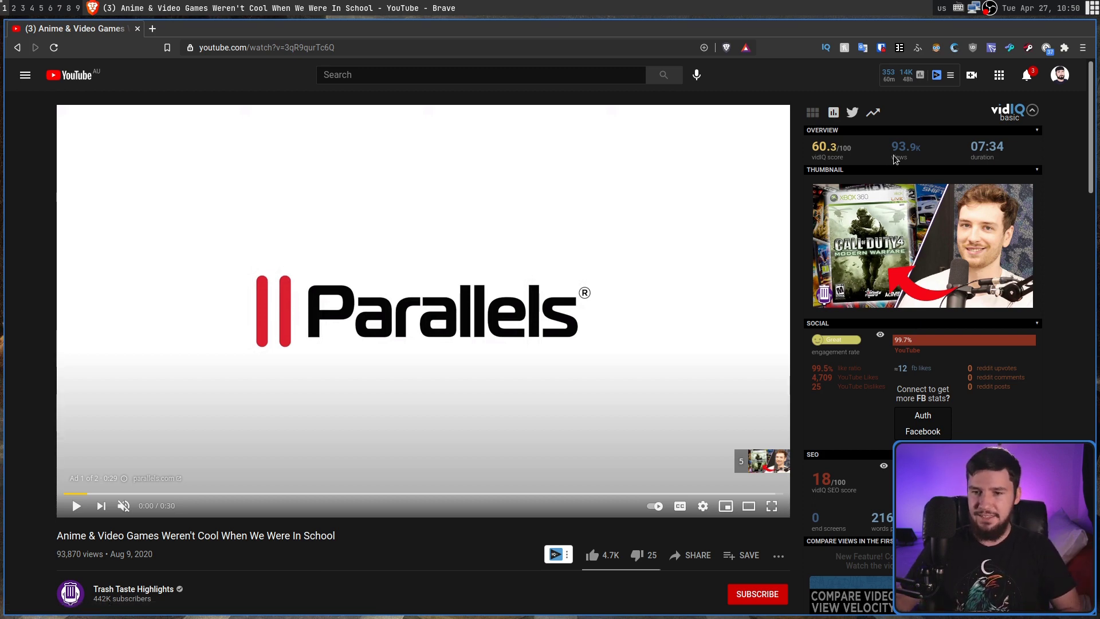
pyautogui.scroll(-2, 960, 199)
pyautogui.scroll(-2, 960, 199)
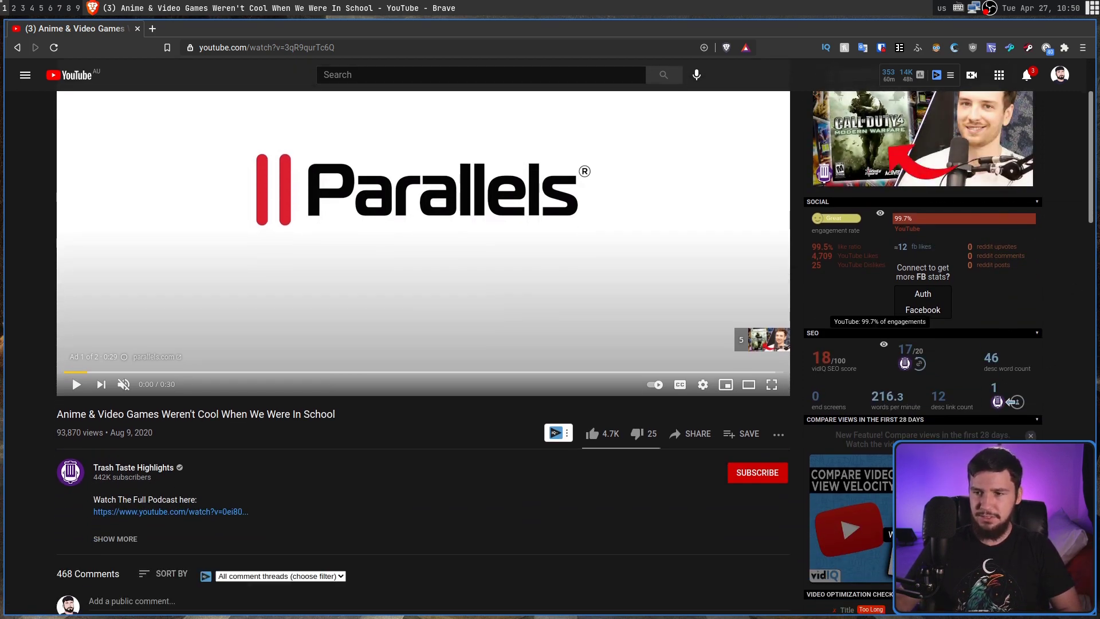
pyautogui.scroll(-7, 1047, 294)
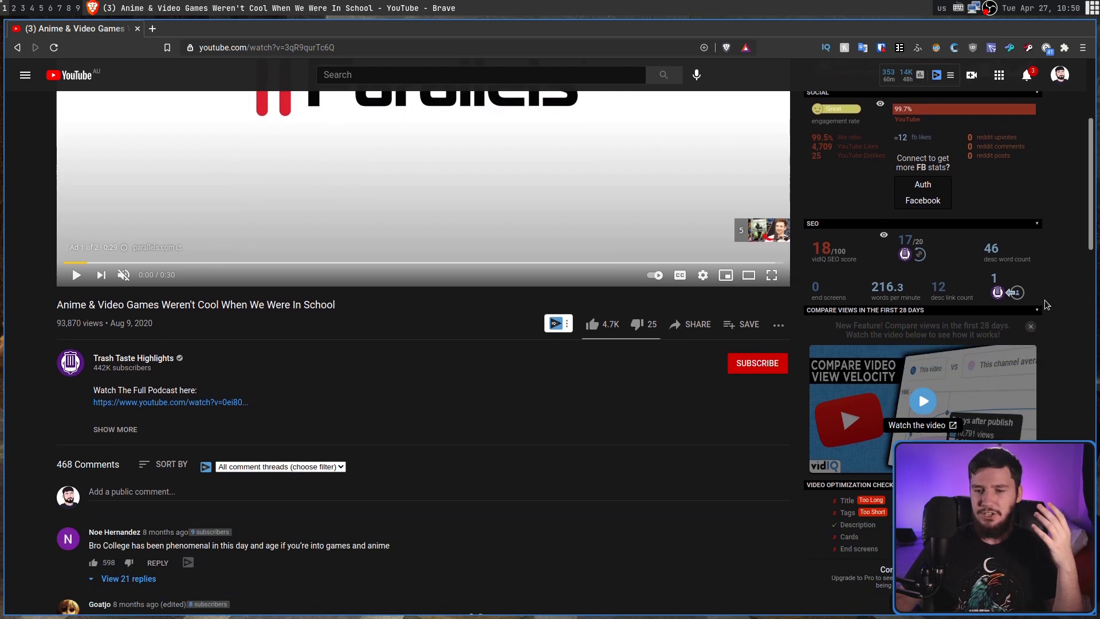
pyautogui.scroll(-3, 1044, 308)
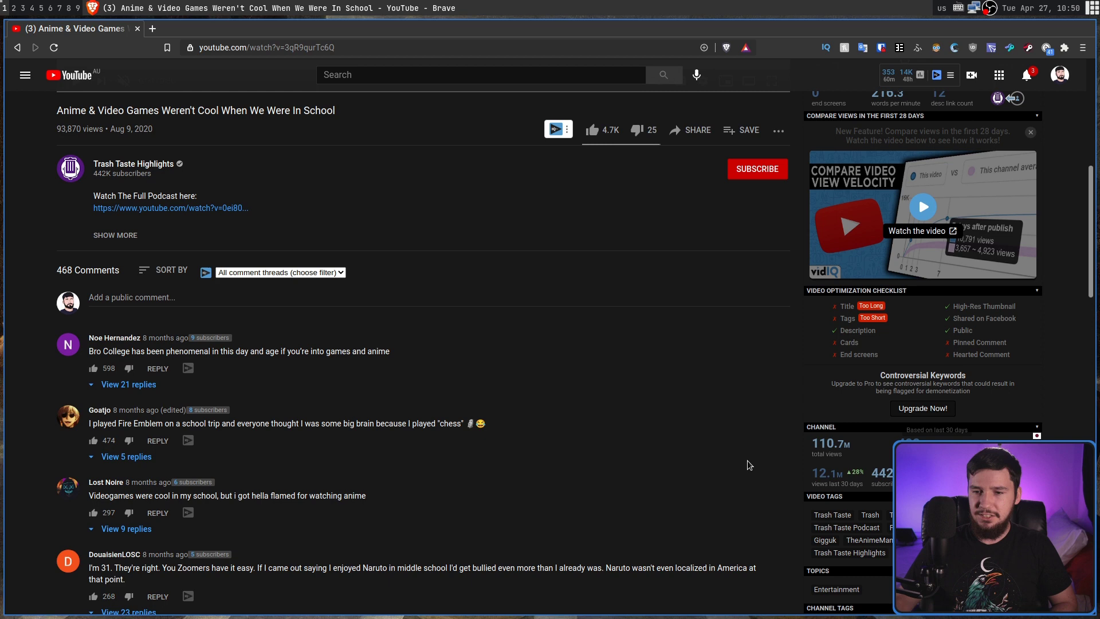
# - Scroll through the Studio channel dashboard's analytics and vidIQ's channel tools
pyautogui.scroll(-3, 934, 410)
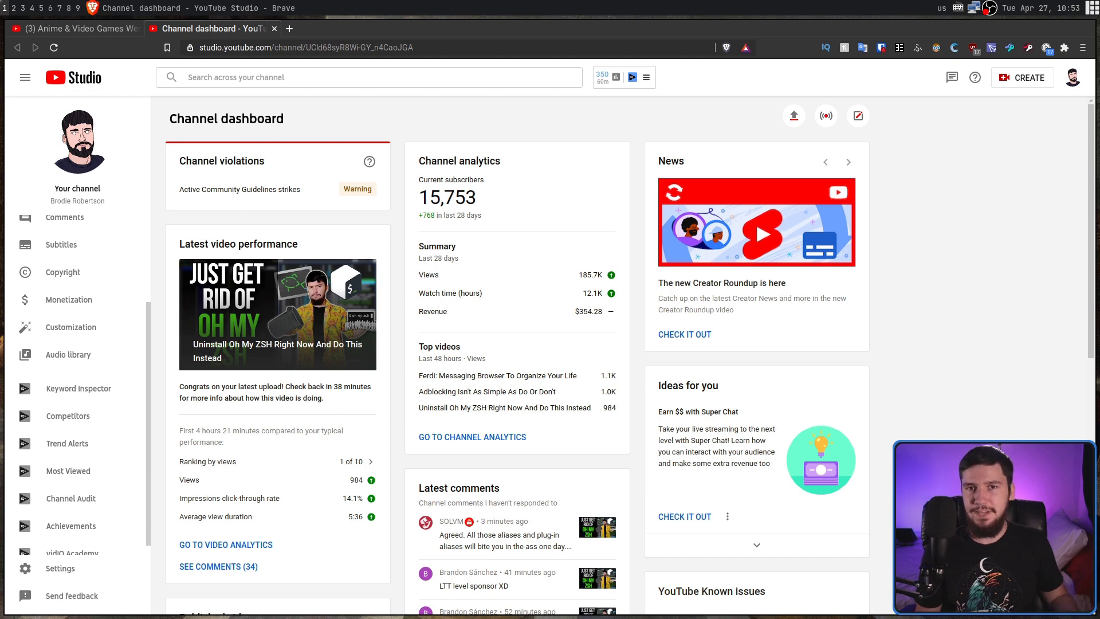
# - Scroll down the YouTube Studio sidebar
pyautogui.scroll(-1, 5, 138)
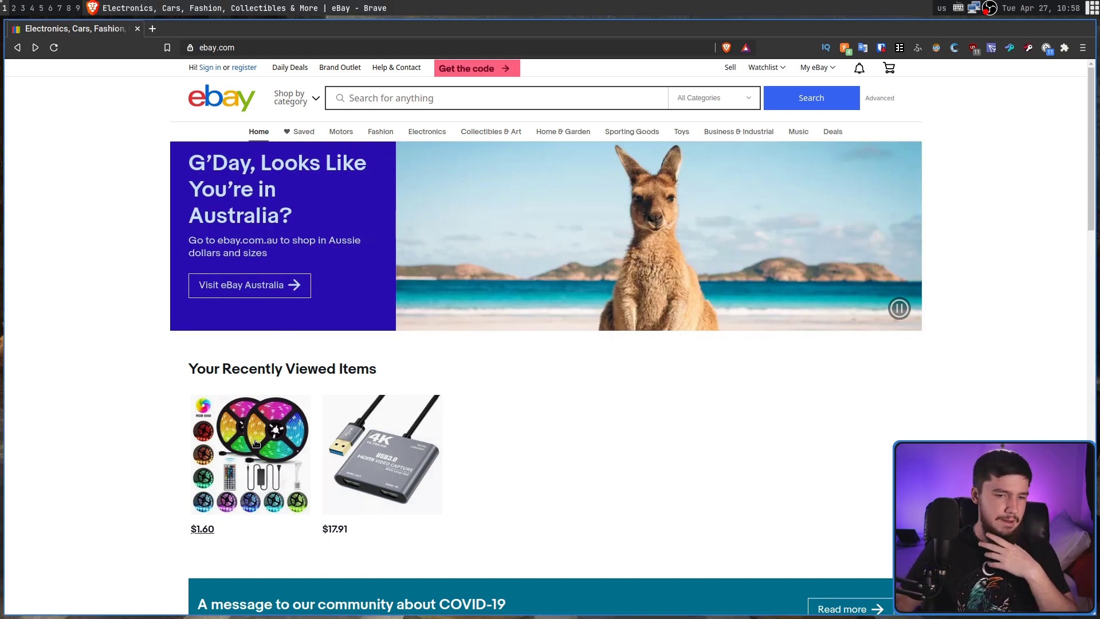
# - Open the recently viewed 5/10/20M LED strip light listing and show Honey's eBay coupon panel
pyautogui.click(254, 443)
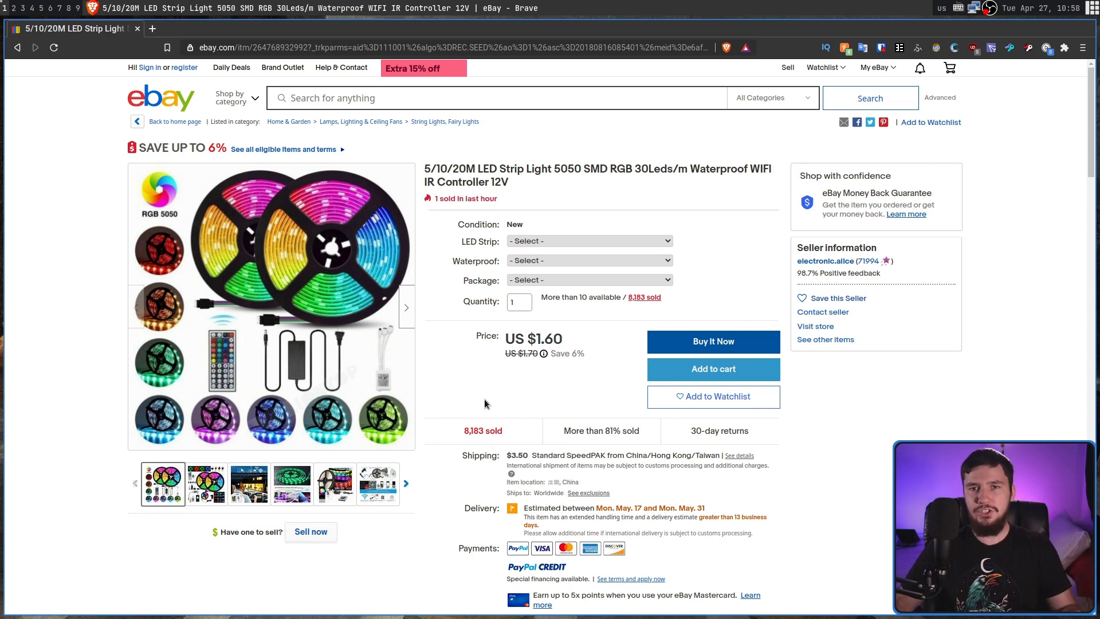
pyautogui.click(843, 48)
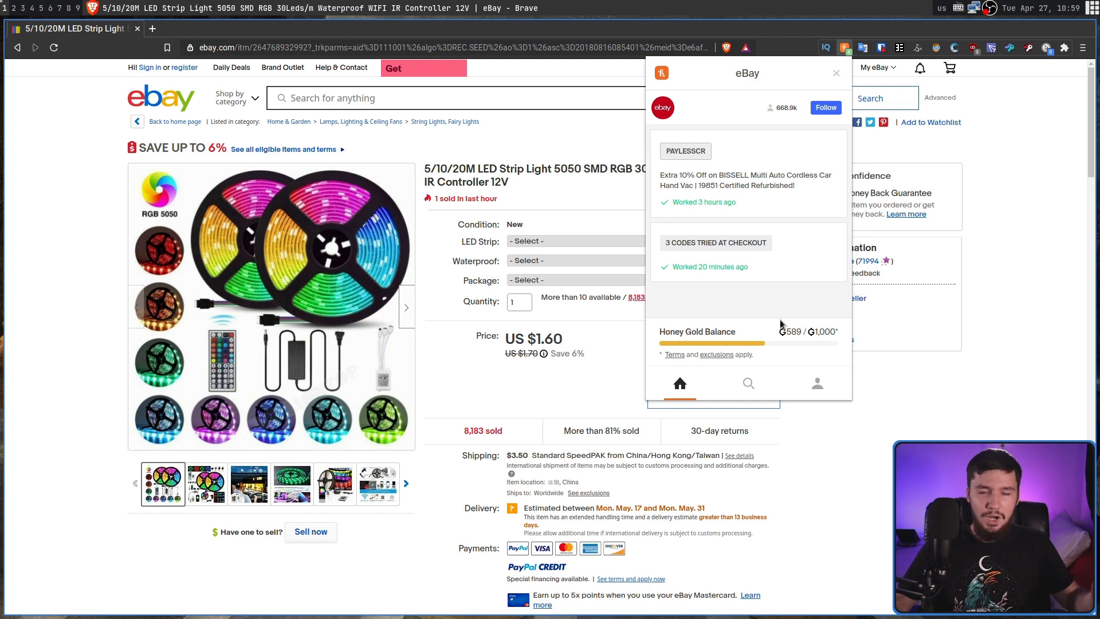
# - Dismiss the Honey popup, leaving the US $1.60 LED strip listing visible
pyautogui.click(900, 372)
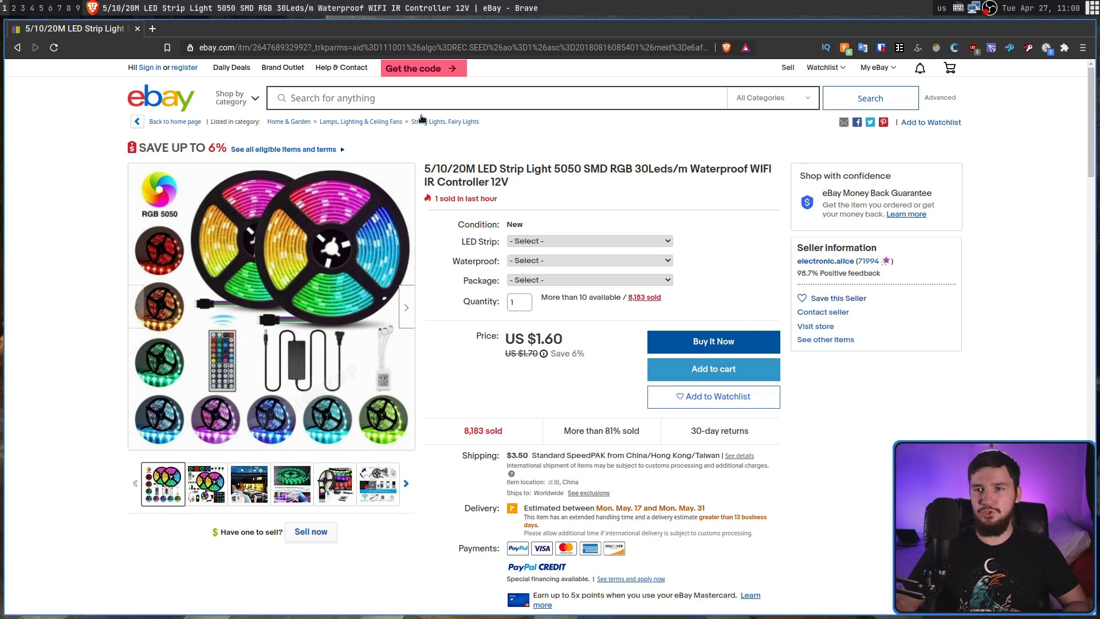
# - Show the Google Translate popup with its text box and page-translation option
pyautogui.click(863, 50)
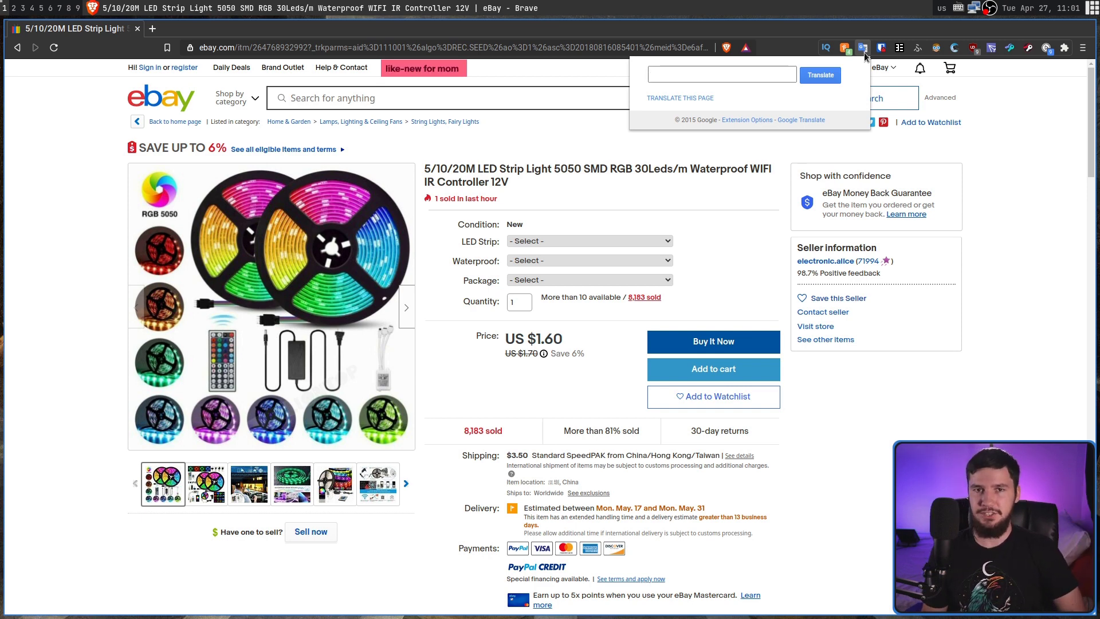
# - Dismiss the Google Translate popup with Escape
pyautogui.press('Escape')
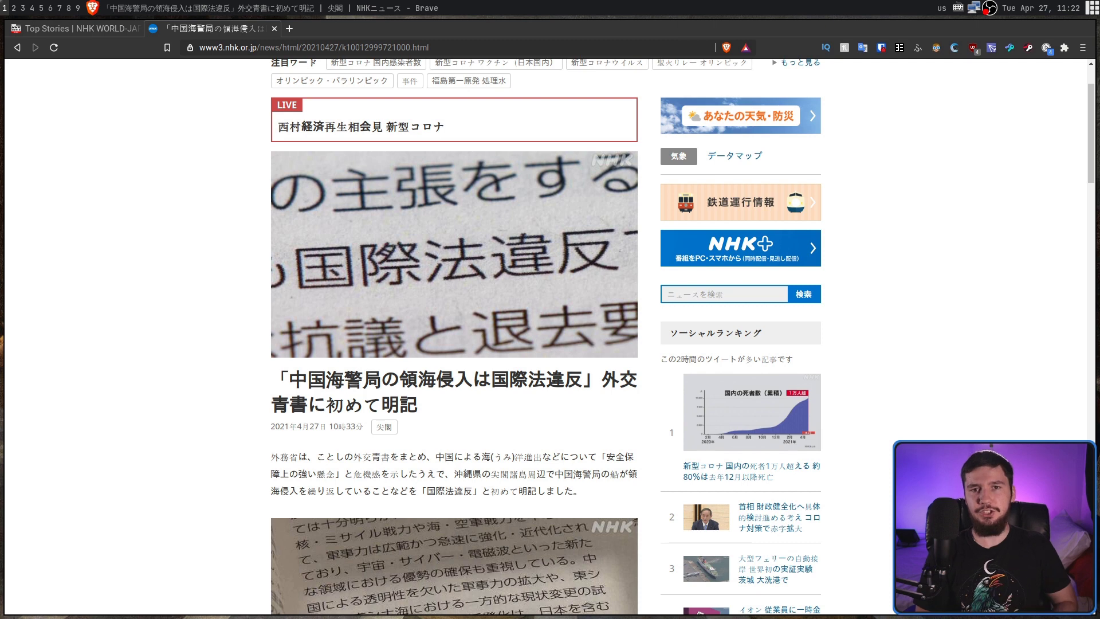
# - Confirm the extension is On, then look up 中国 in the headline (ちゅうごく, China)
pyautogui.click(899, 47)
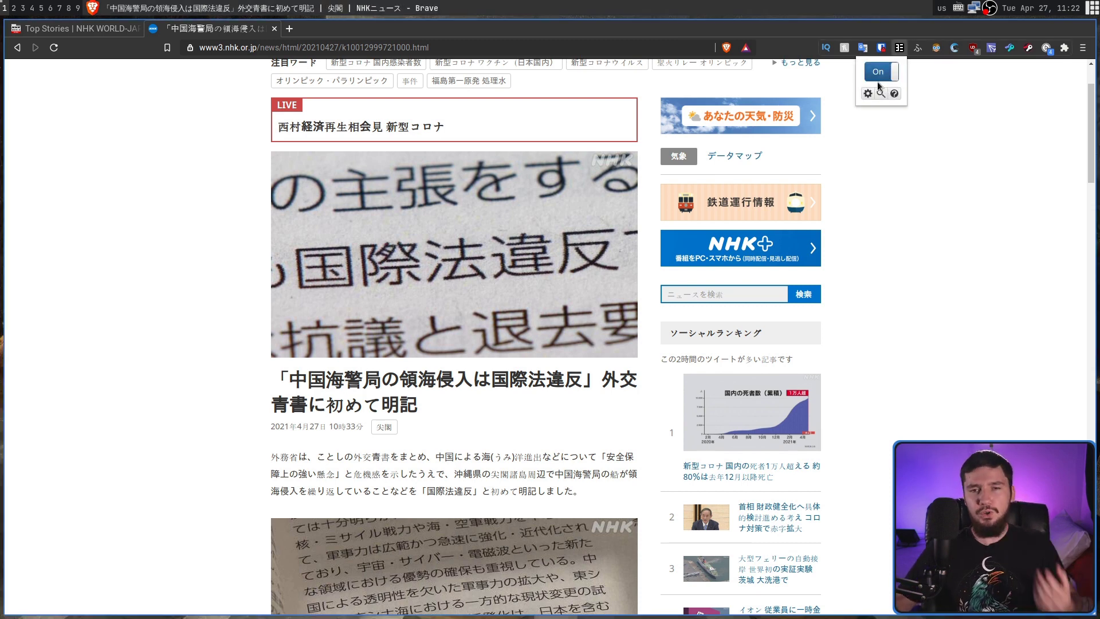
pyautogui.click(917, 150)
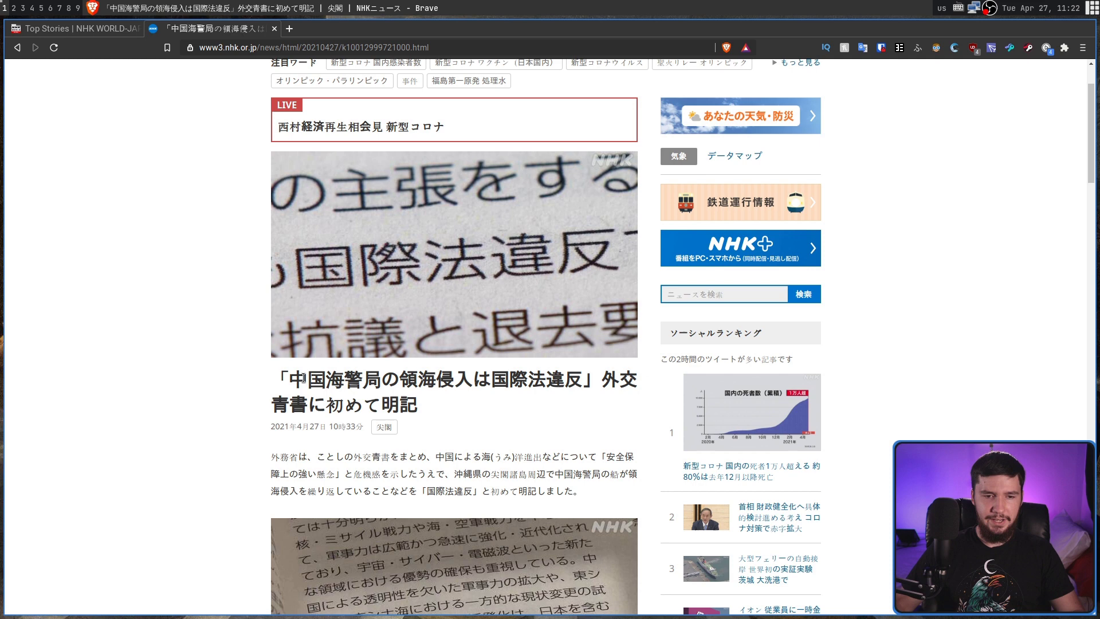
pyautogui.moveTo(300, 381)
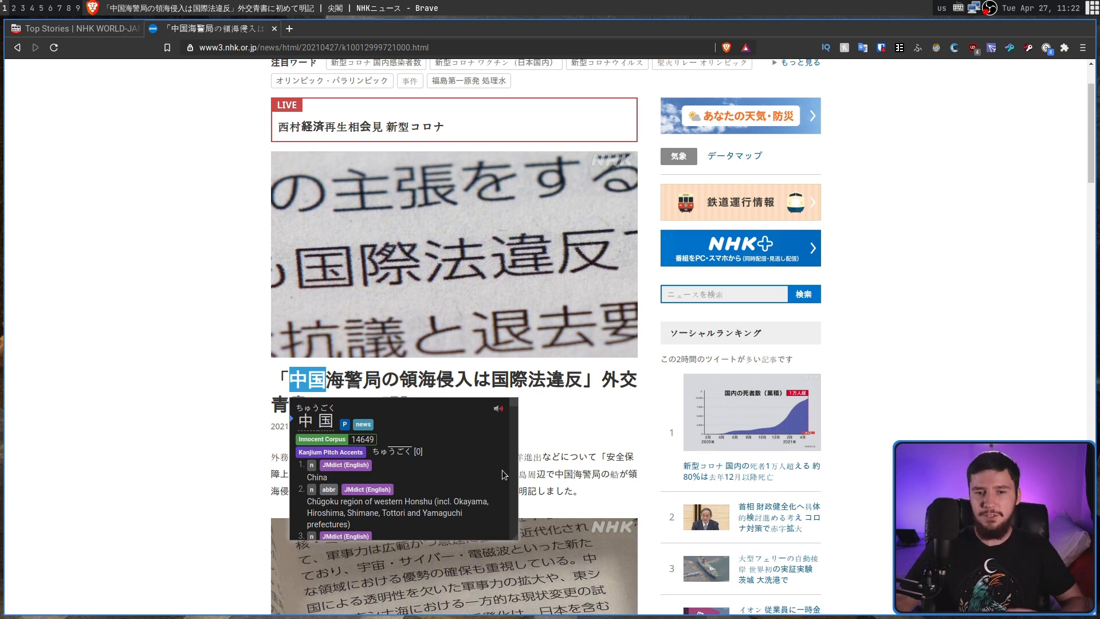
# - Scroll the NHK article and dismiss the 中国 dictionary popup
pyautogui.scroll(-10, 508, 419)
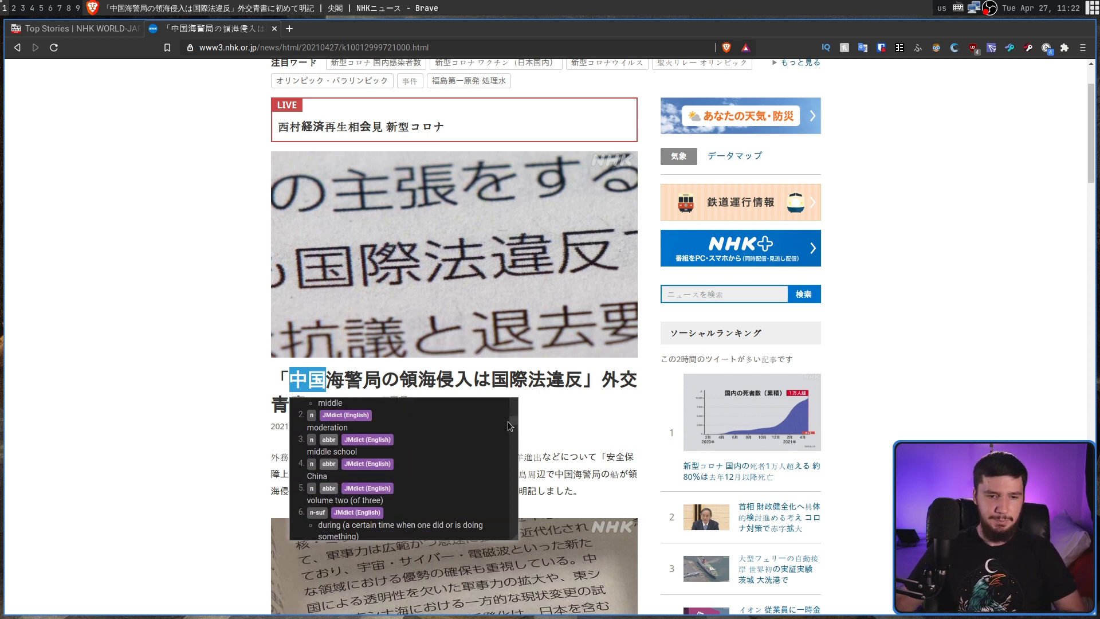
pyautogui.scroll(-5, 508, 430)
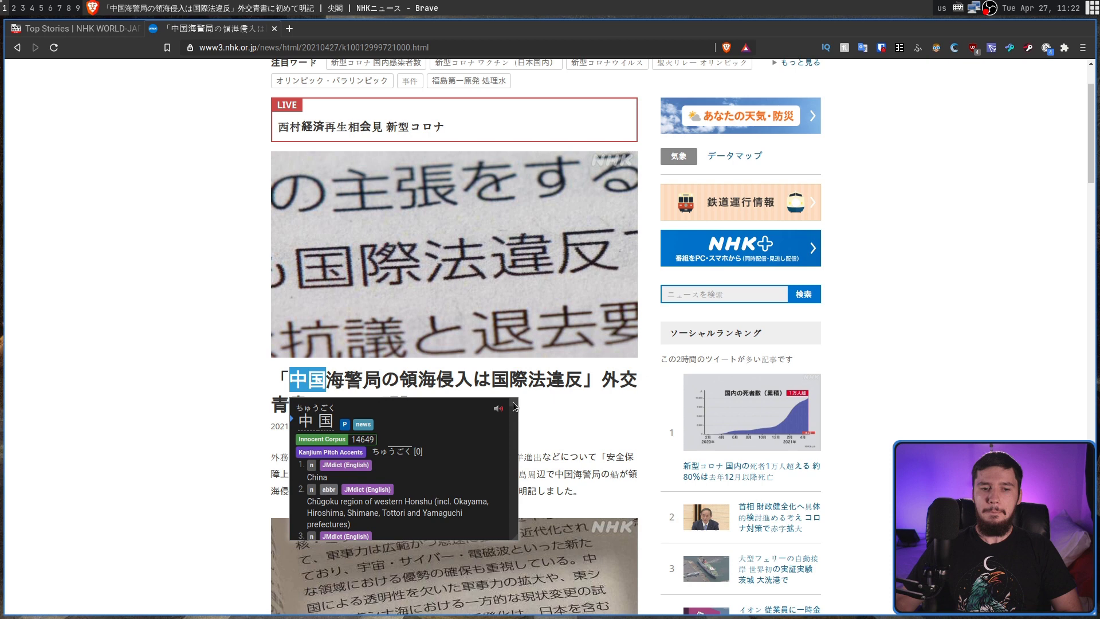
pyautogui.click(552, 389)
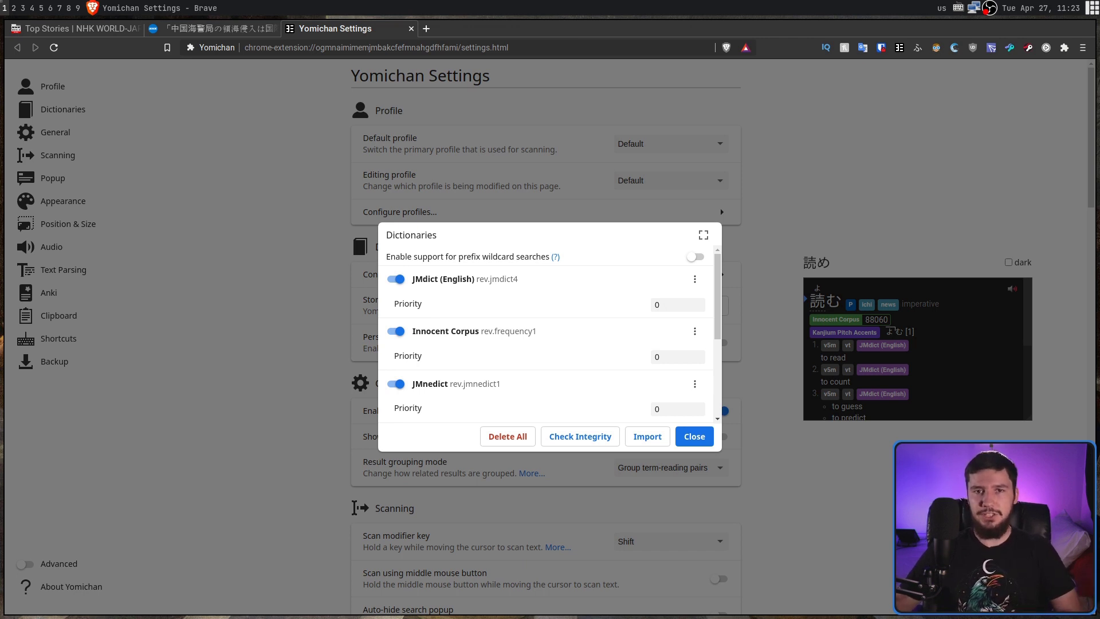
# - Scroll through the six installed dictionaries, close the list, and launch Yomichan's term search page
pyautogui.moveTo(717, 289); pyautogui.dragTo(732, 359)
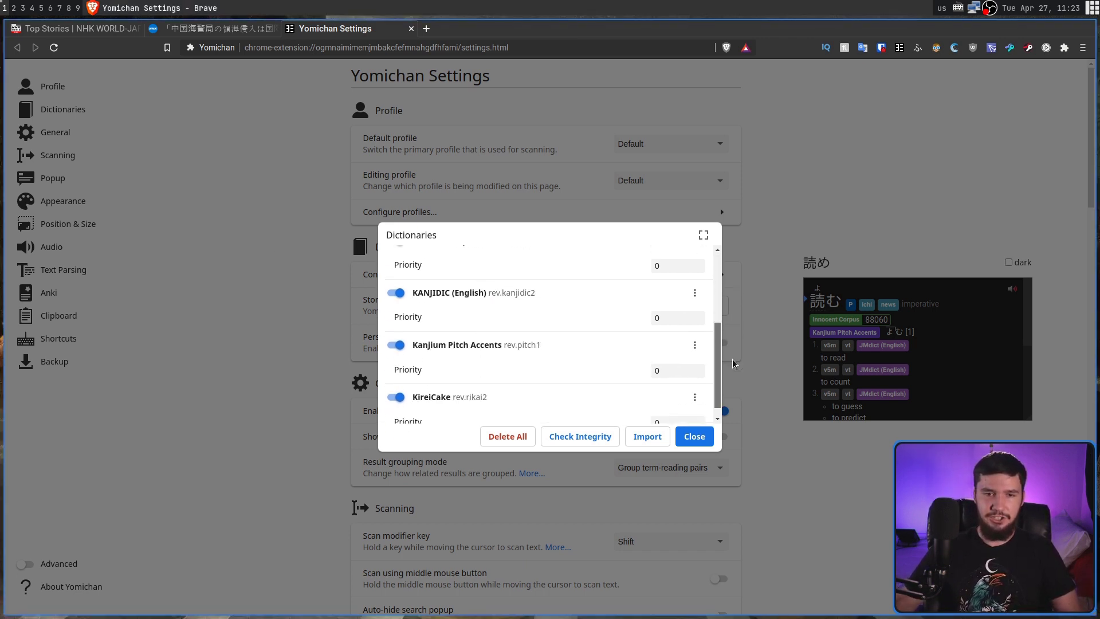
pyautogui.scroll(3, 718, 315)
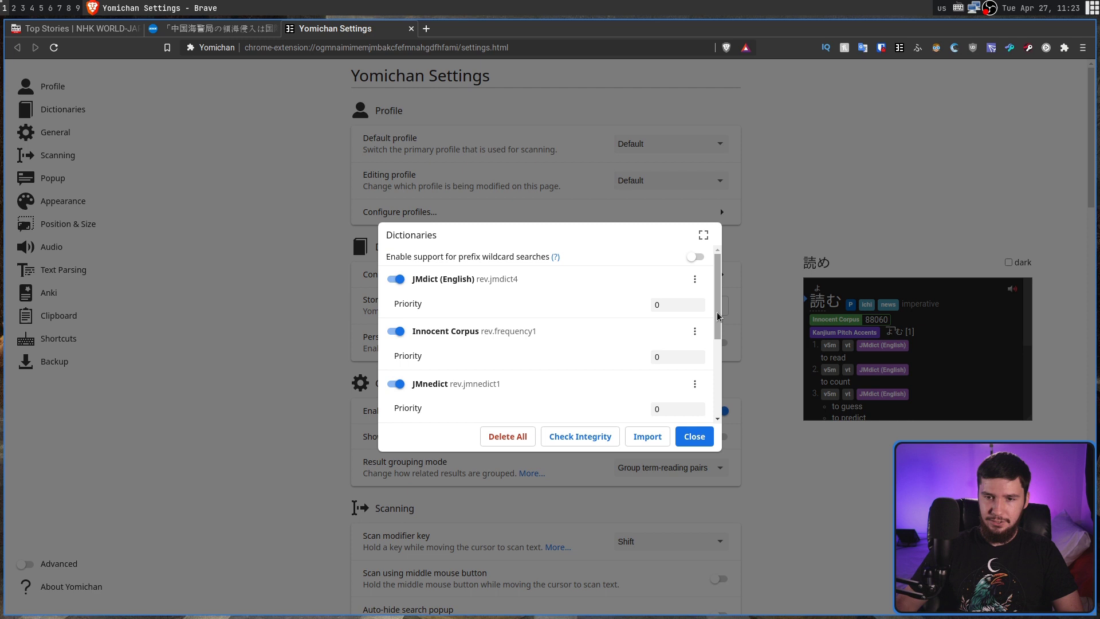
pyautogui.scroll(-3, 718, 316)
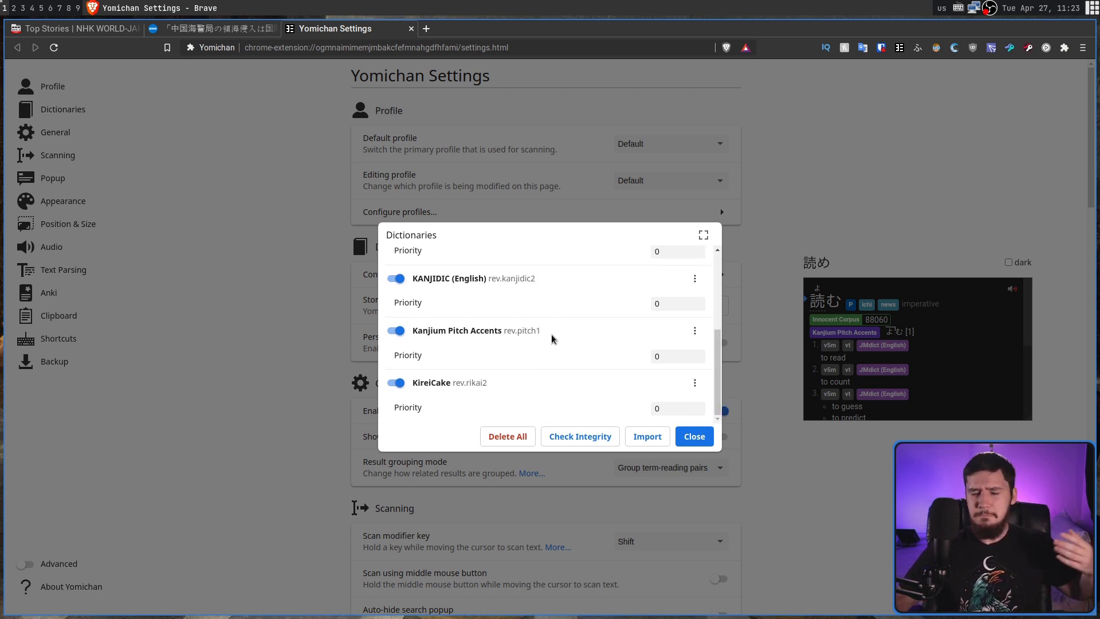
pyautogui.scroll(2, 551, 334)
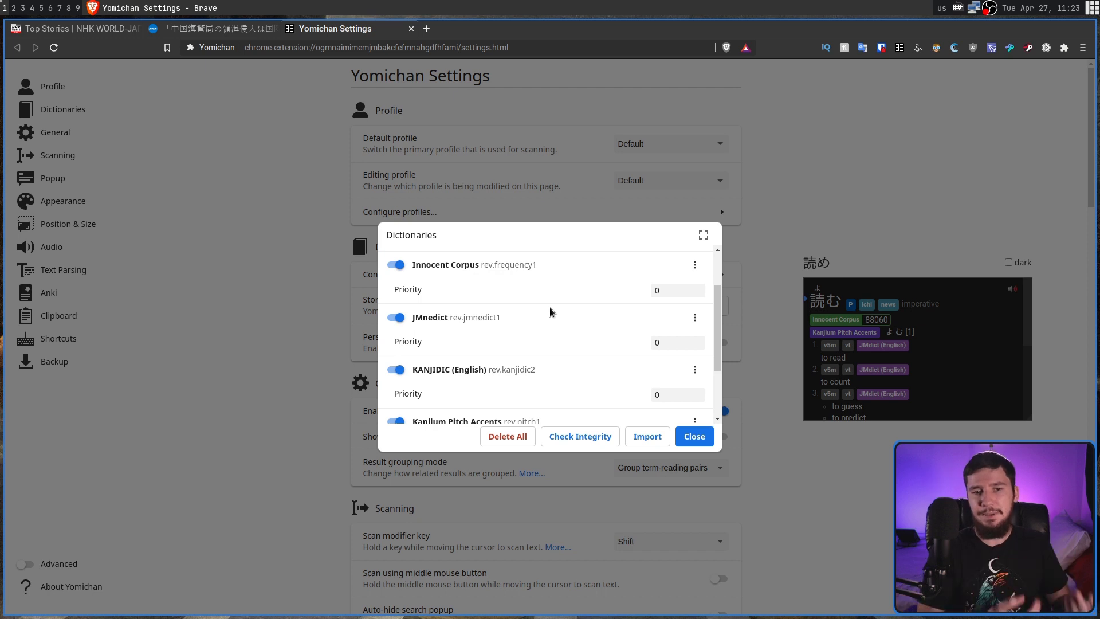
pyautogui.scroll(-2, 551, 312)
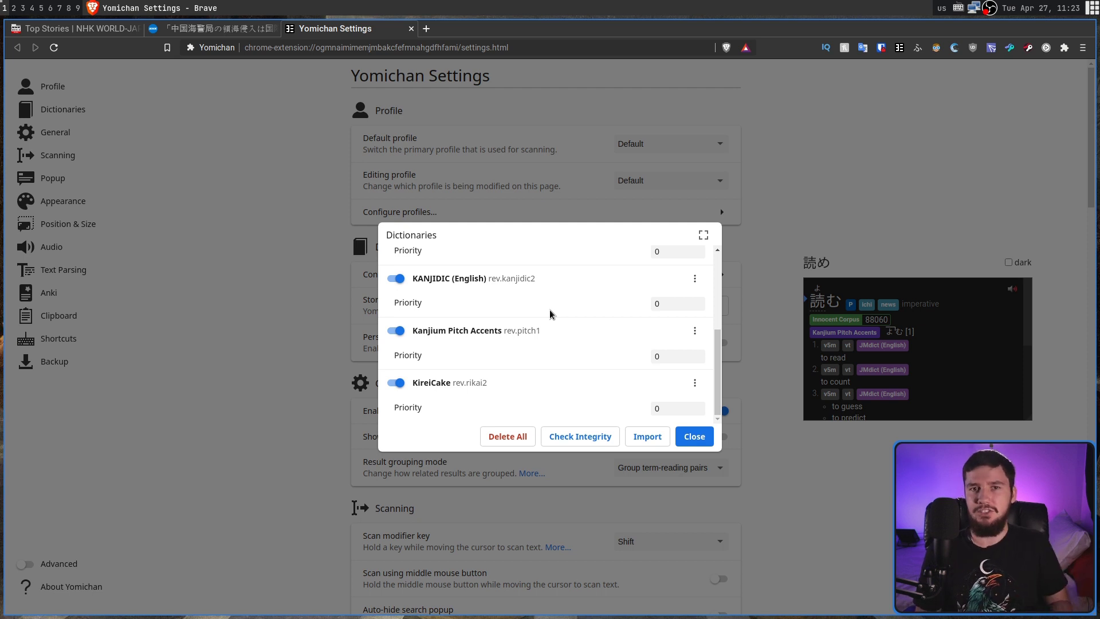
pyautogui.press('Escape')
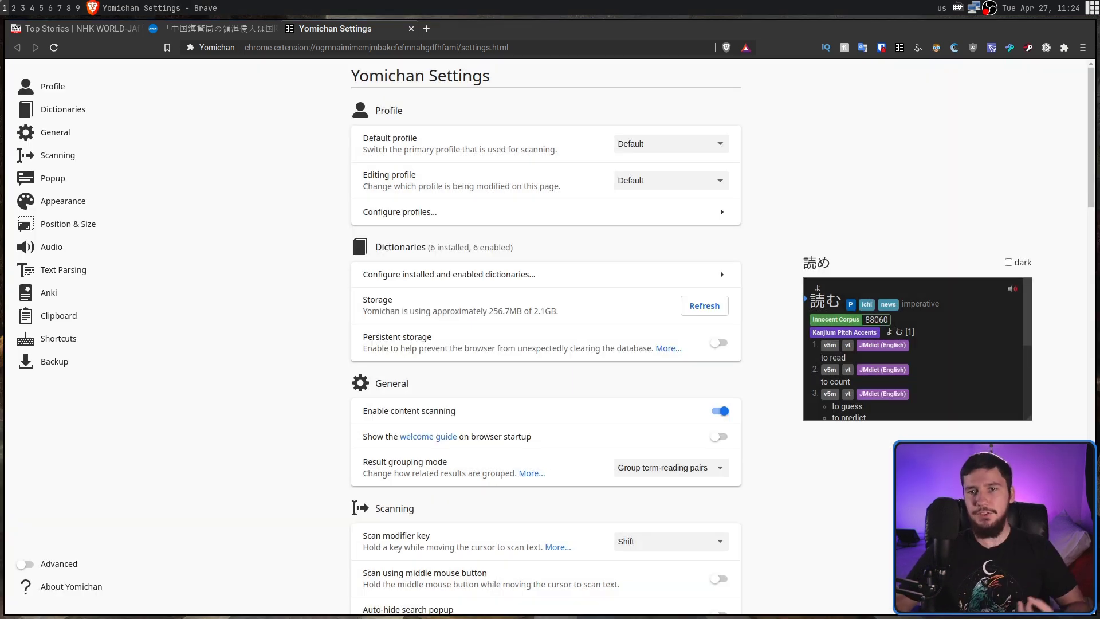
pyautogui.click(899, 48)
pyautogui.click(882, 95)
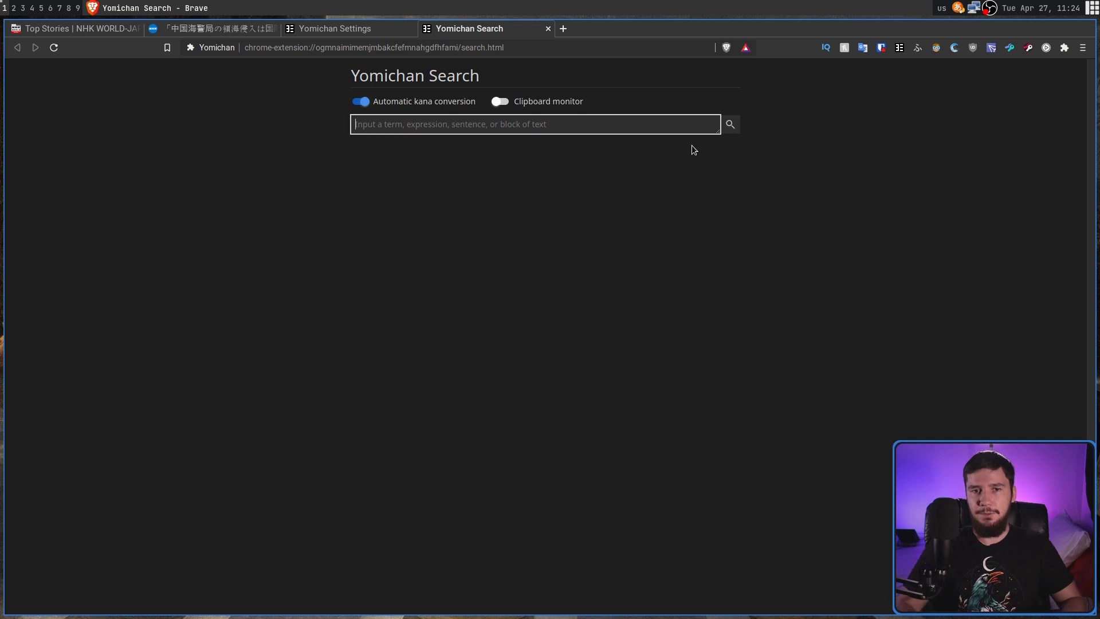
# - Search Yomichan for 毎年 by entering the reading mainenn with the Japanese IME
pyautogui.rightClick(681, 147)
pyautogui.click(614, 119)
pyautogui.click(616, 121)
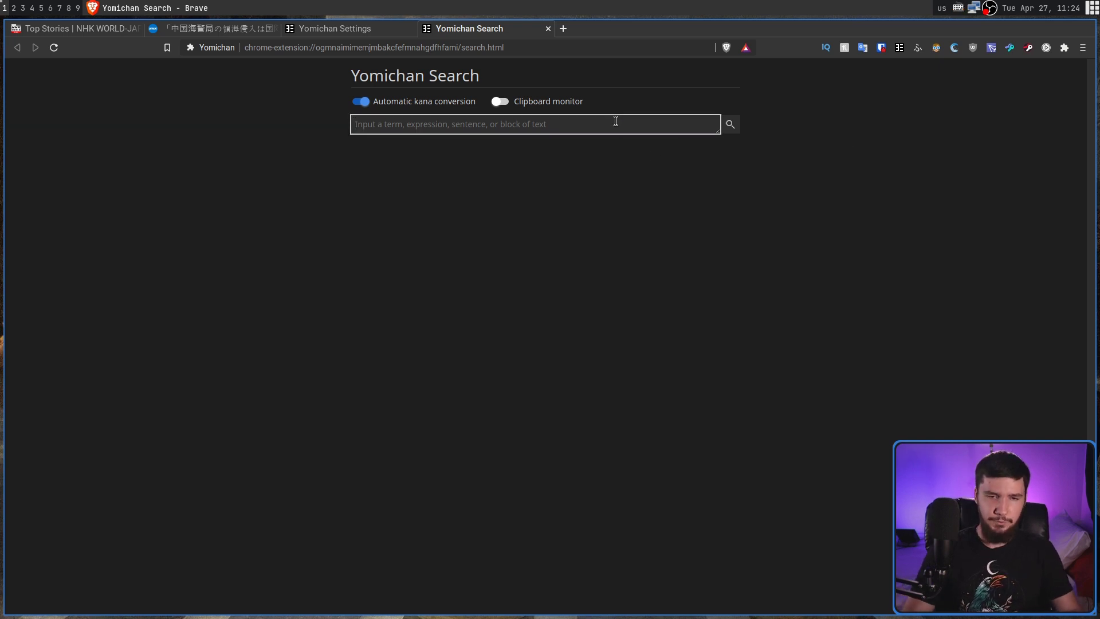
pyautogui.hotkey('ctrl', 'space')
pyautogui.write('mainenn')
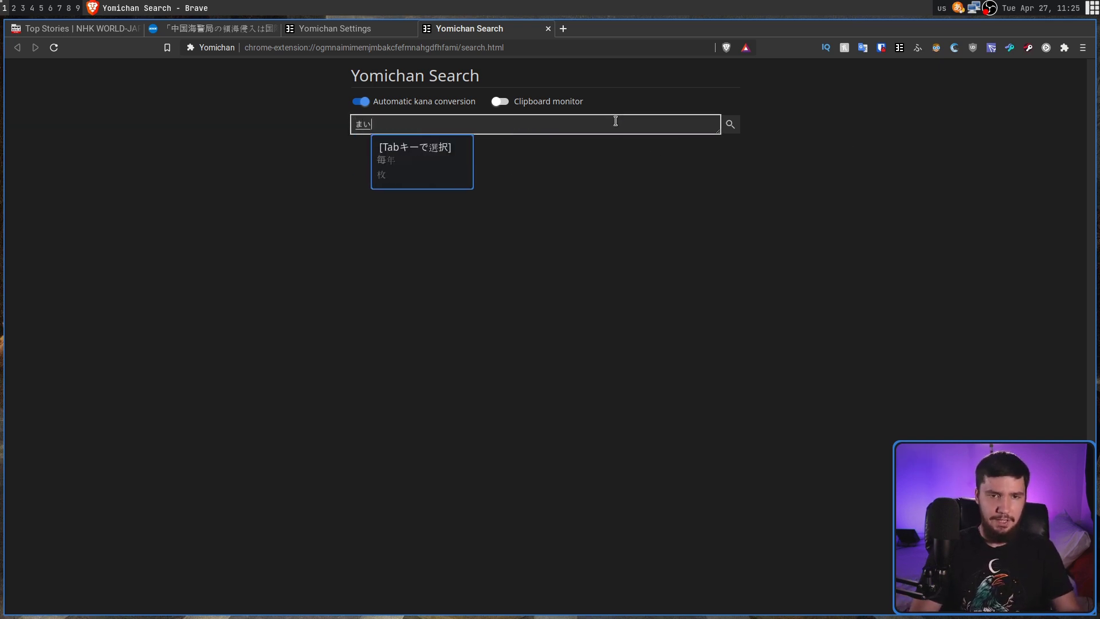
pyautogui.press('space')
pyautogui.press('Return')
pyautogui.press('Return')
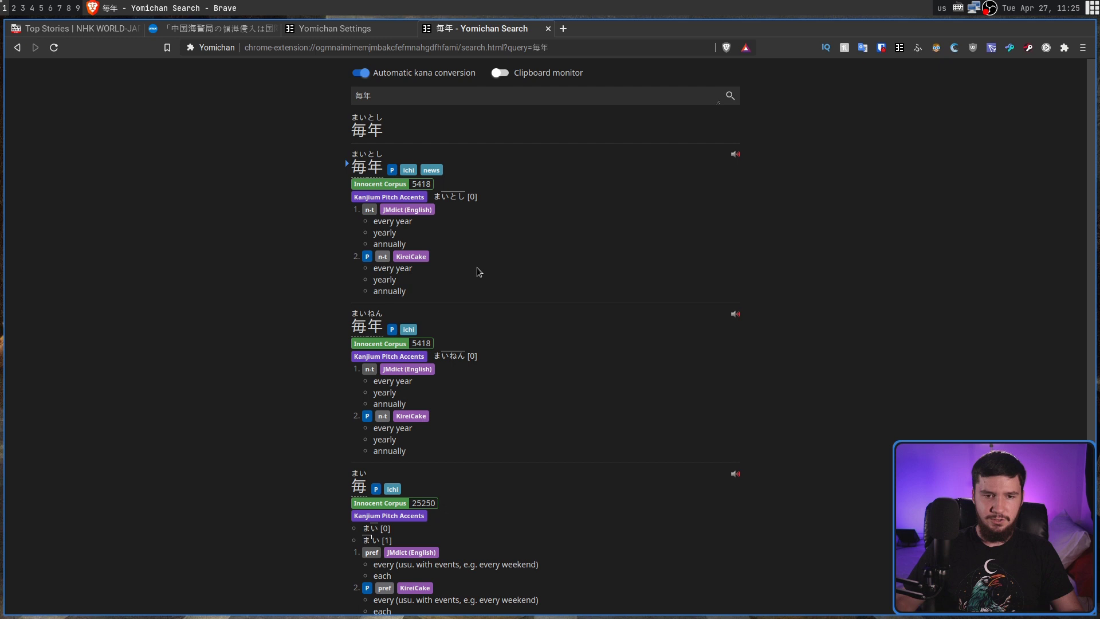
# - Scroll the まいとし/まいねん entries meaning every year and highlight parts of the definitions
pyautogui.scroll(-3, 502, 275)
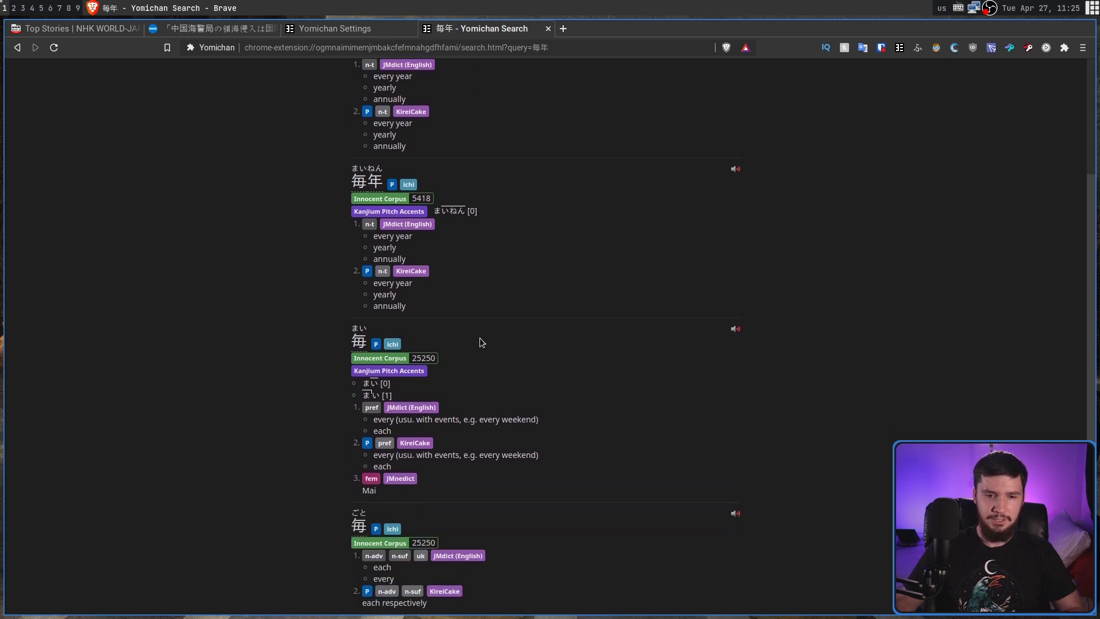
pyautogui.scroll(1, 506, 352)
pyautogui.scroll(-1, 458, 350)
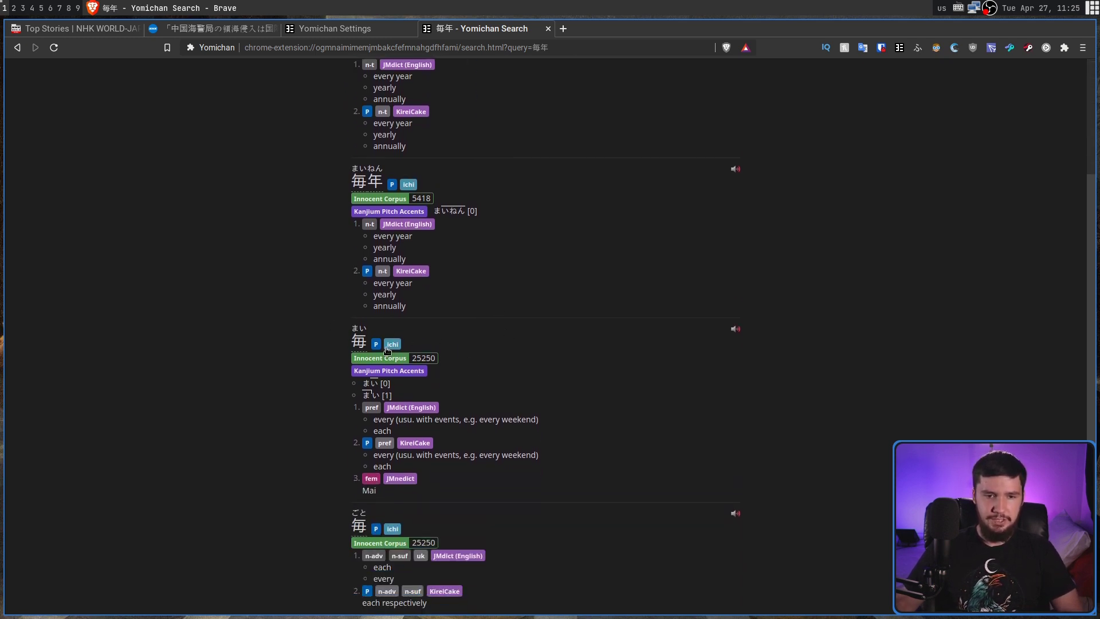
pyautogui.moveTo(397, 434); pyautogui.dragTo(355, 432)
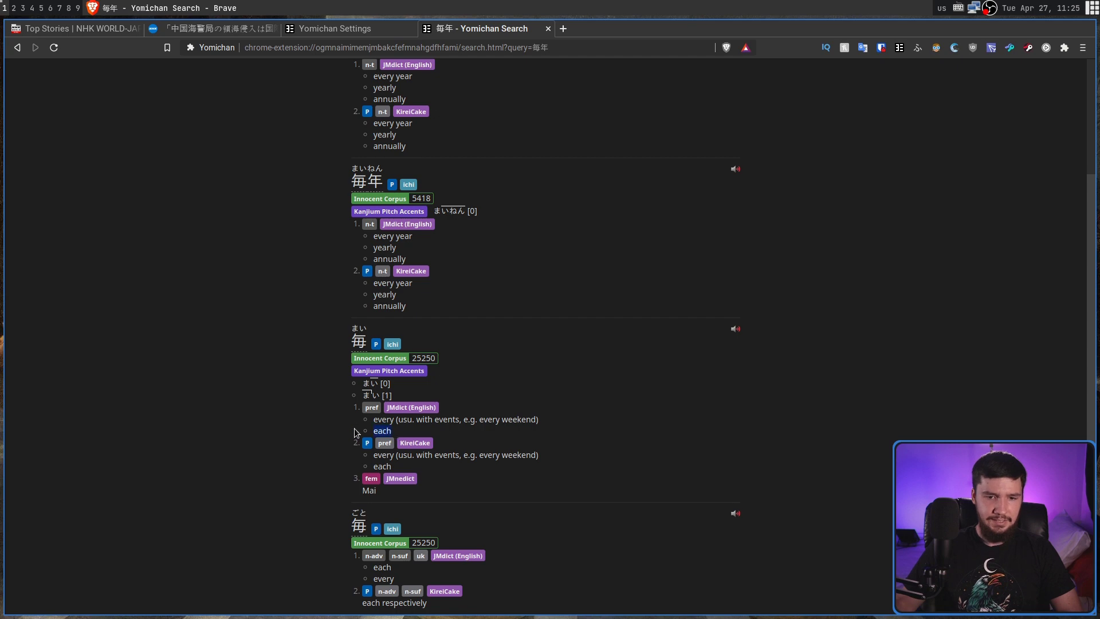
pyautogui.moveTo(488, 421); pyautogui.dragTo(374, 421)
pyautogui.click(381, 422)
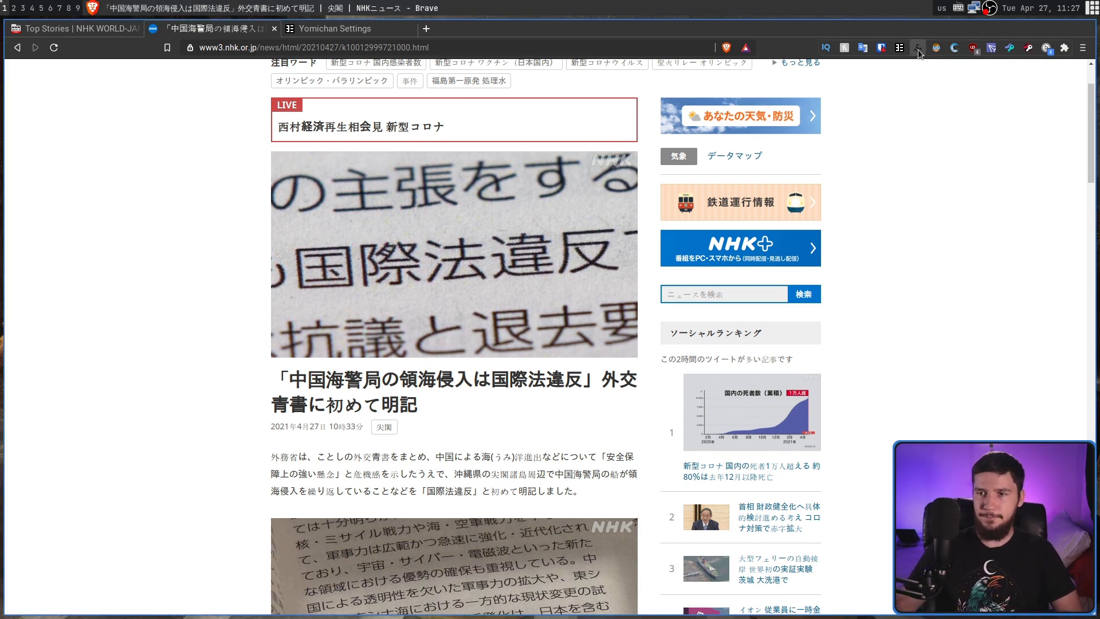
# - Add furigana over the NHK article's kanji and look up the headline's 警 in Yomichan
pyautogui.click(918, 50)
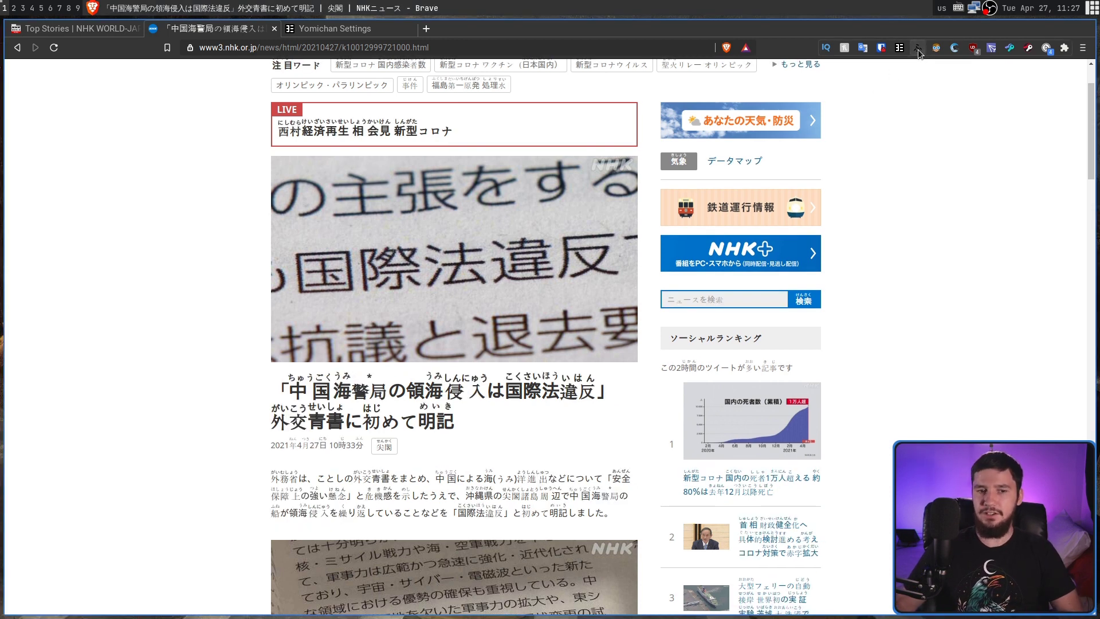
pyautogui.click(385, 374)
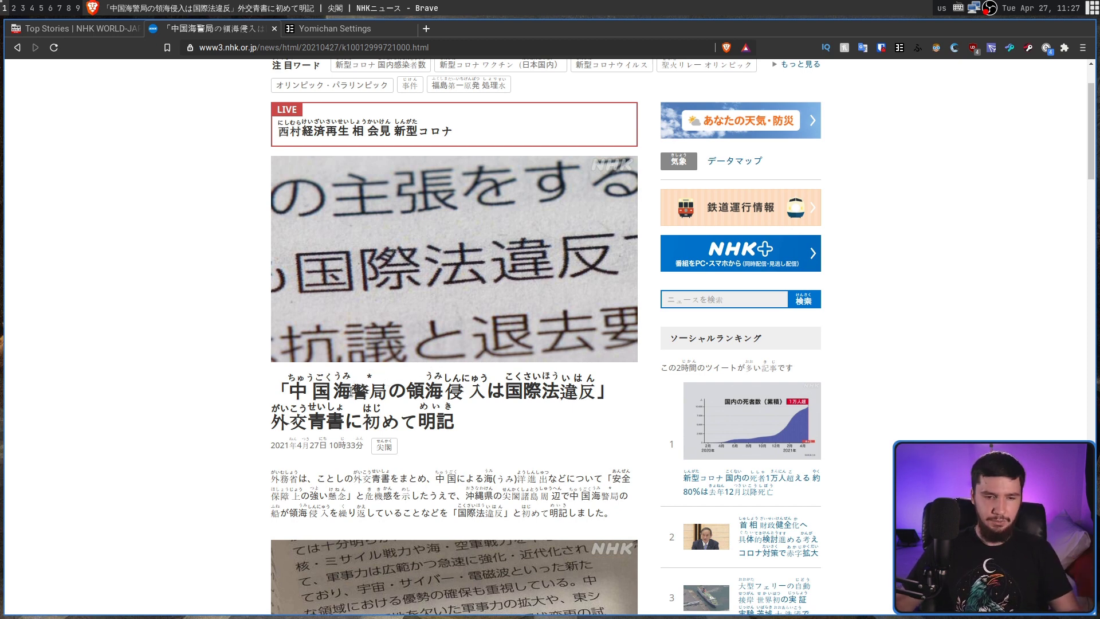
pyautogui.moveTo(356, 391)
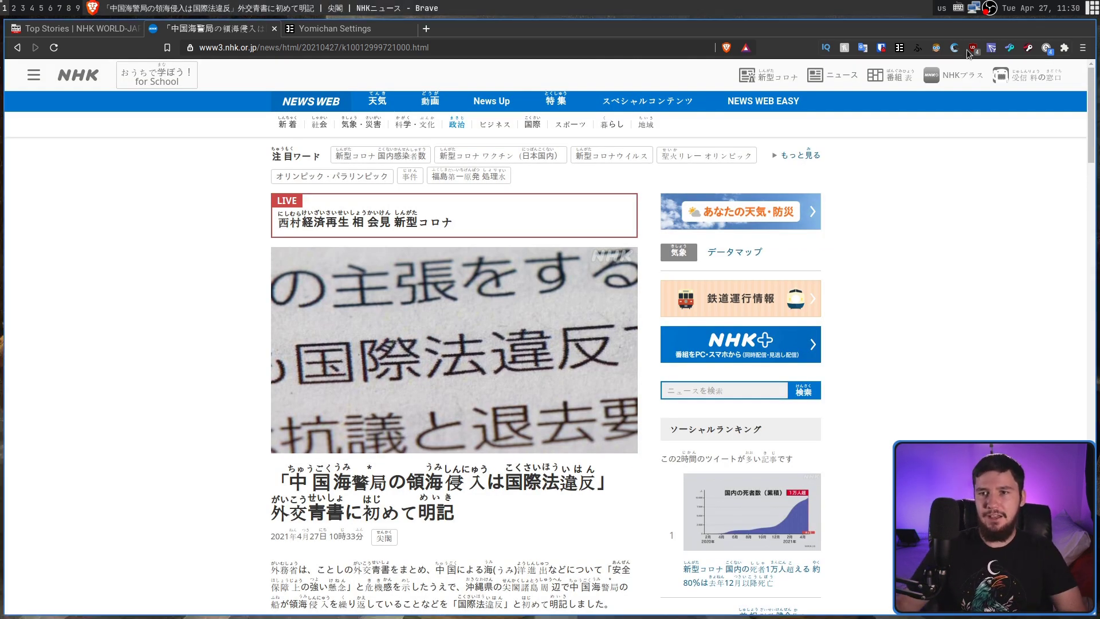
# - Remove the furigana and switch Dark Reader on in dark mode for the NHK article
pyautogui.click(916, 49)
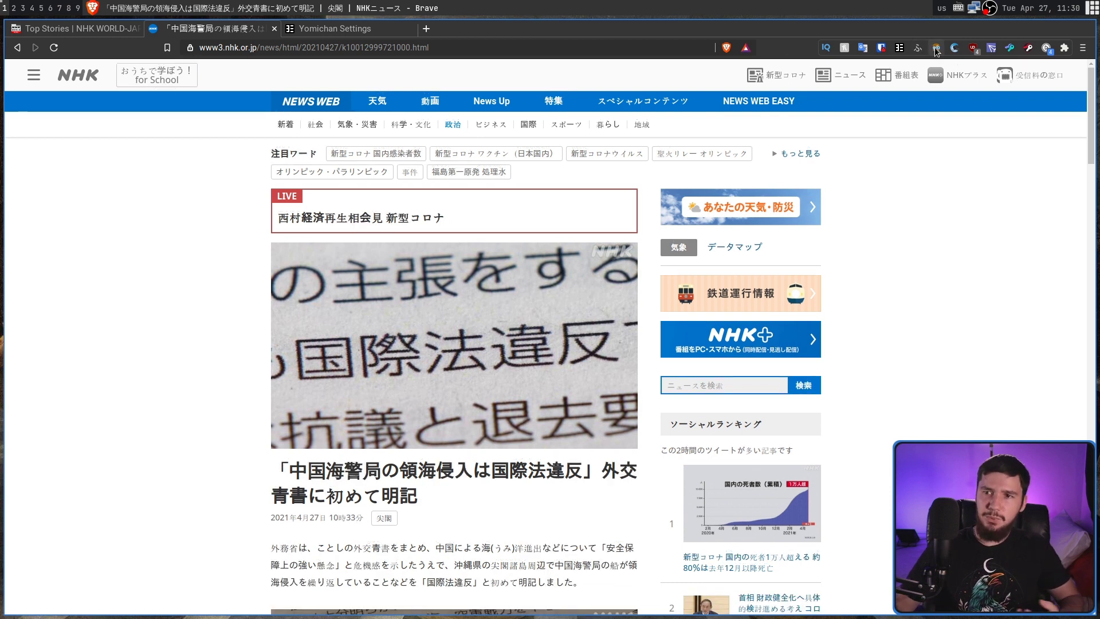
pyautogui.click(934, 47)
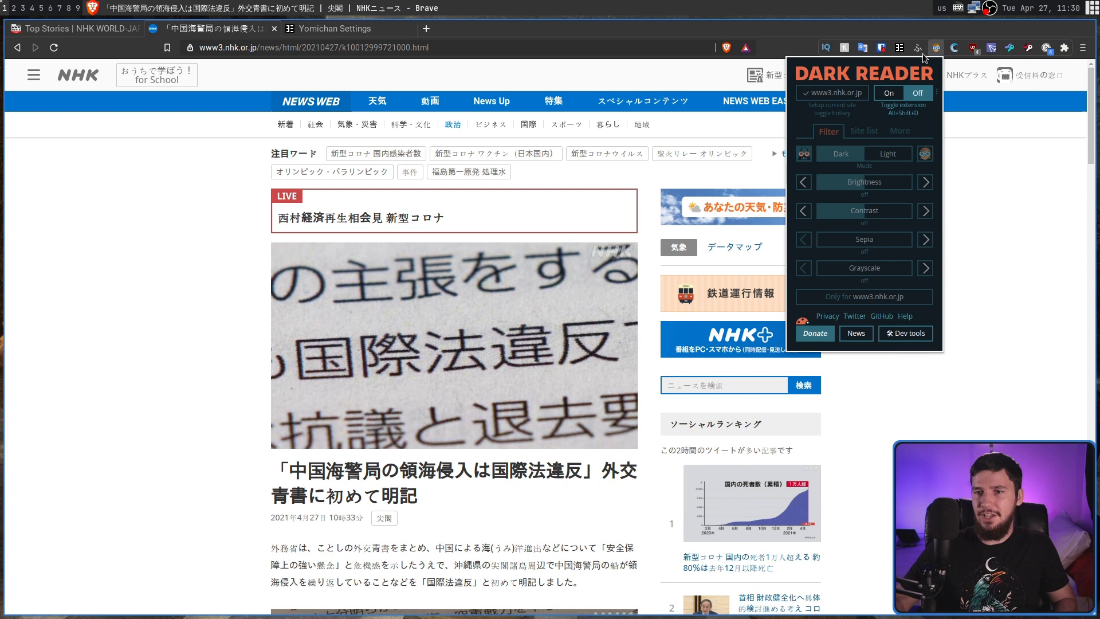
pyautogui.click(893, 93)
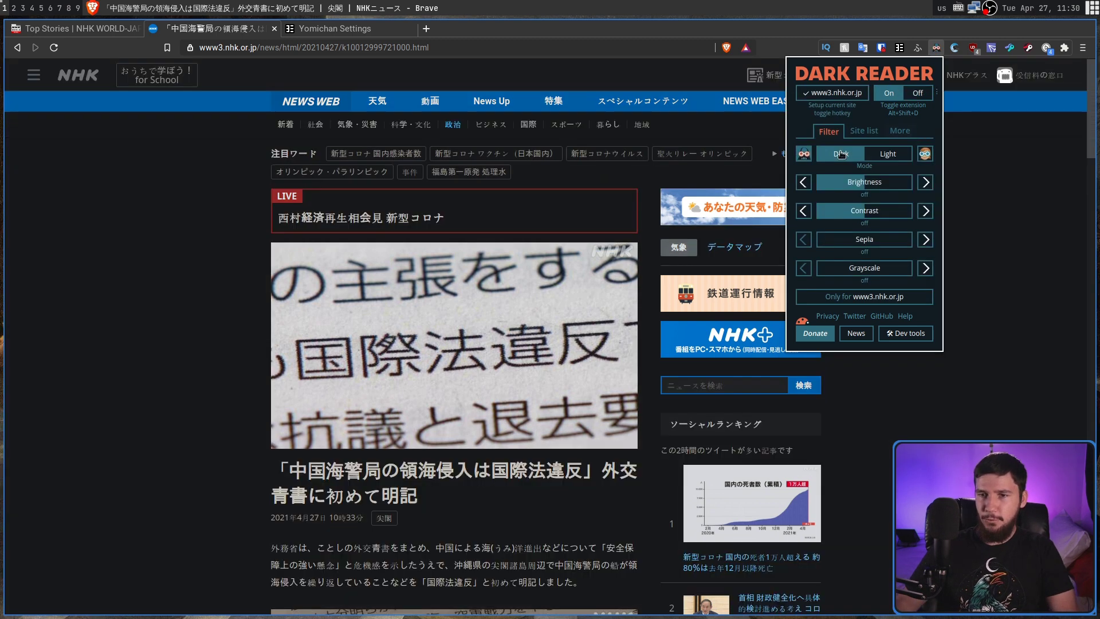
pyautogui.click(923, 155)
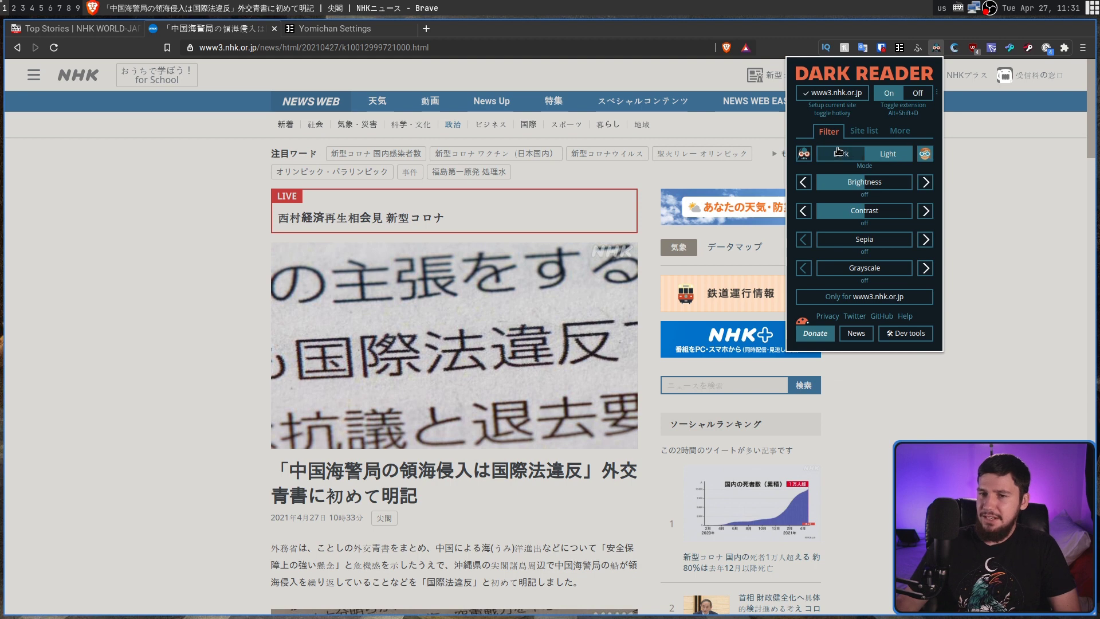
pyautogui.click(804, 154)
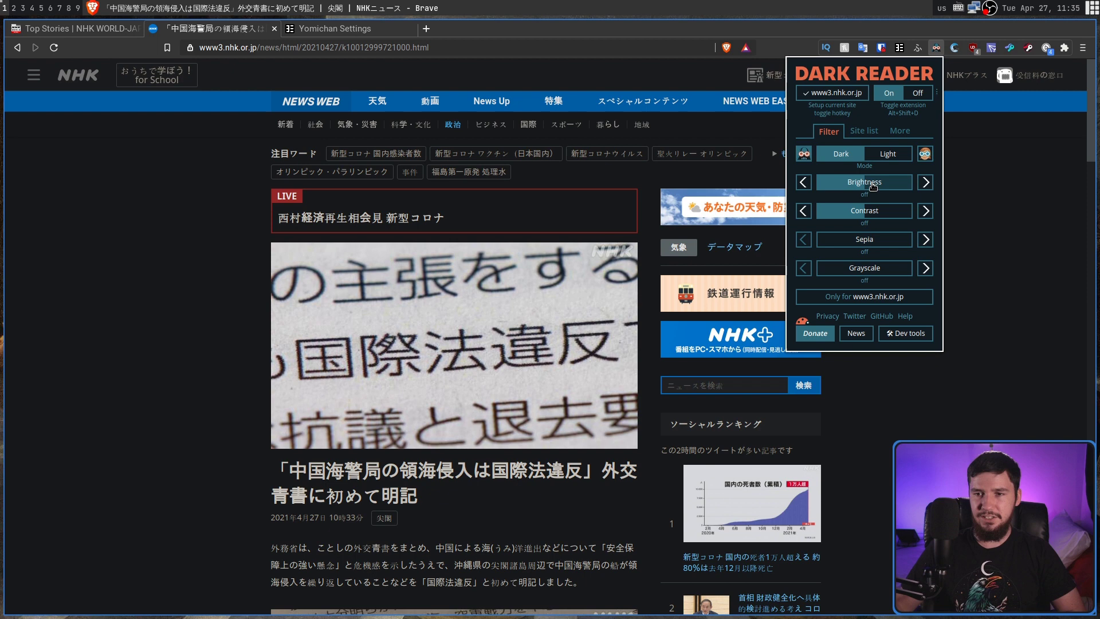
# - Set brightness -15, contrast +25, sepia +70, grayscale +60 and open Dark Reader's developer tools
pyautogui.click(850, 186)
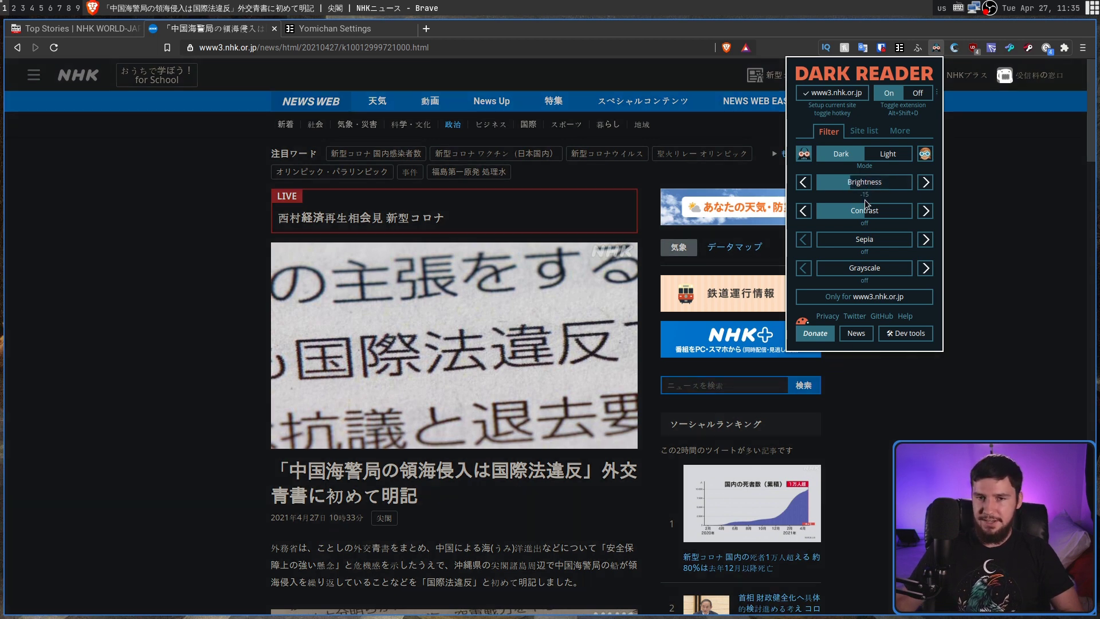
pyautogui.moveTo(859, 211); pyautogui.dragTo(874, 271)
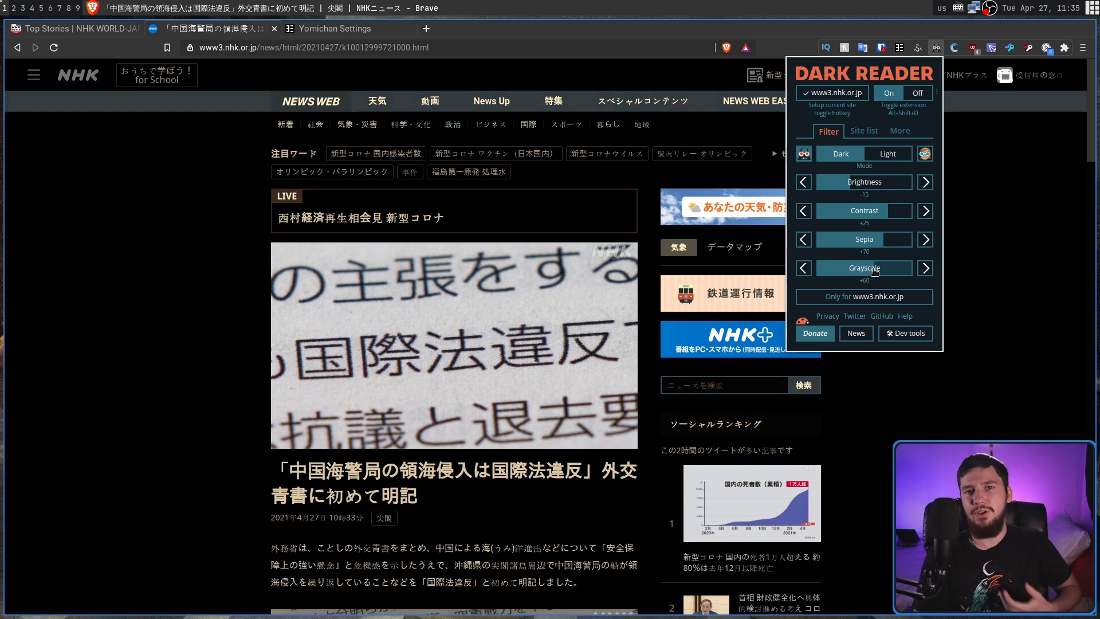
pyautogui.click(897, 335)
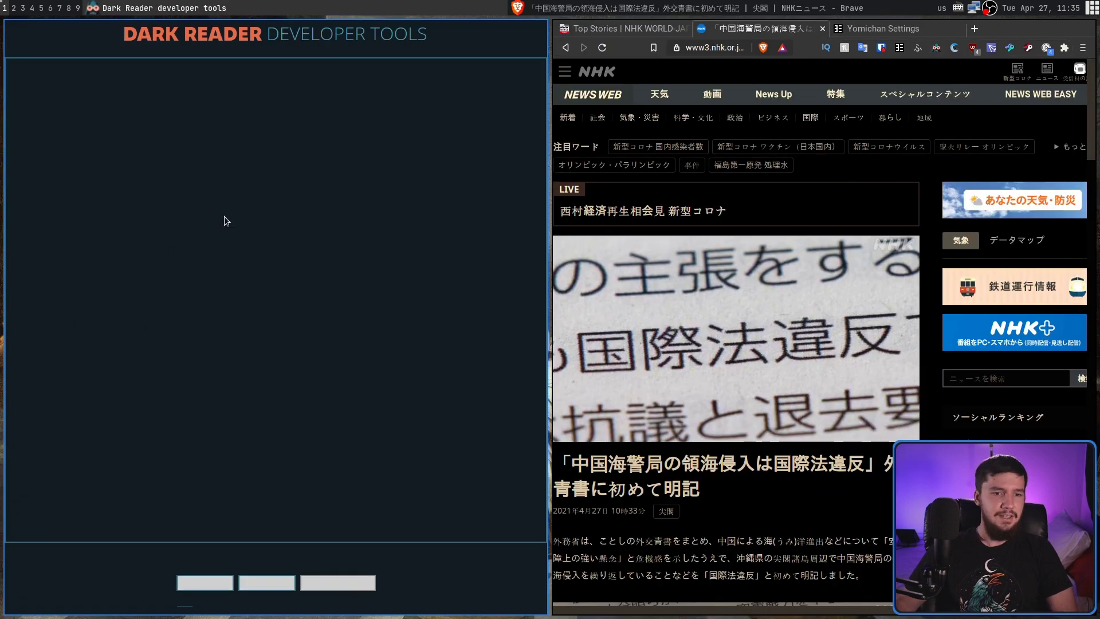
# - Scroll through Dark Reader's site rules in the developer tools, then close that window with Ctrl+W
pyautogui.scroll(-5, 272, 251)
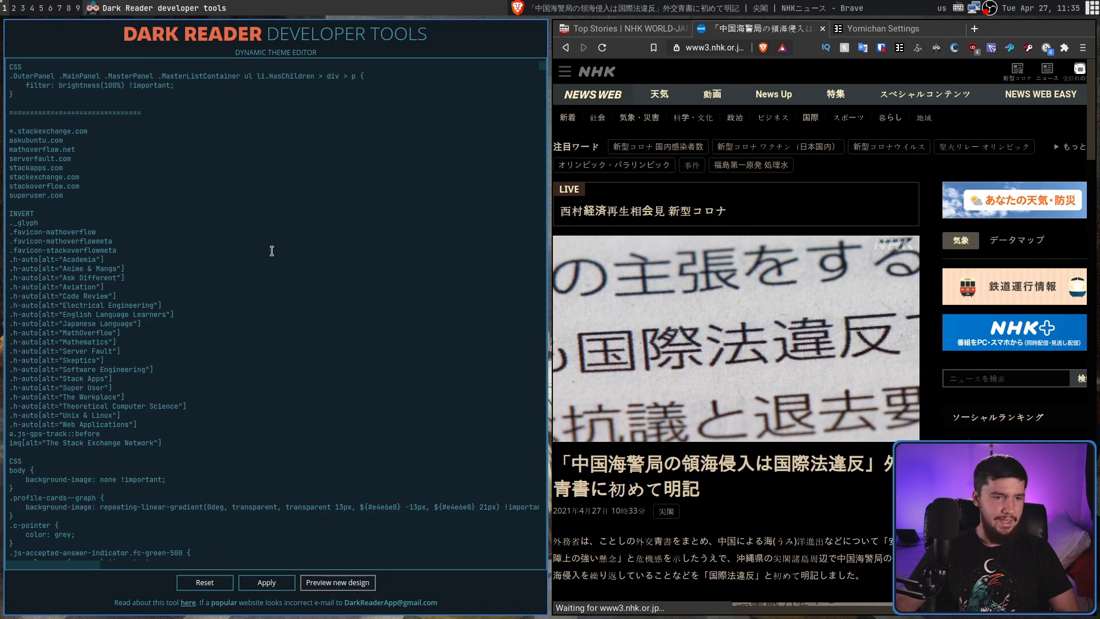
pyautogui.scroll(-15, 272, 251)
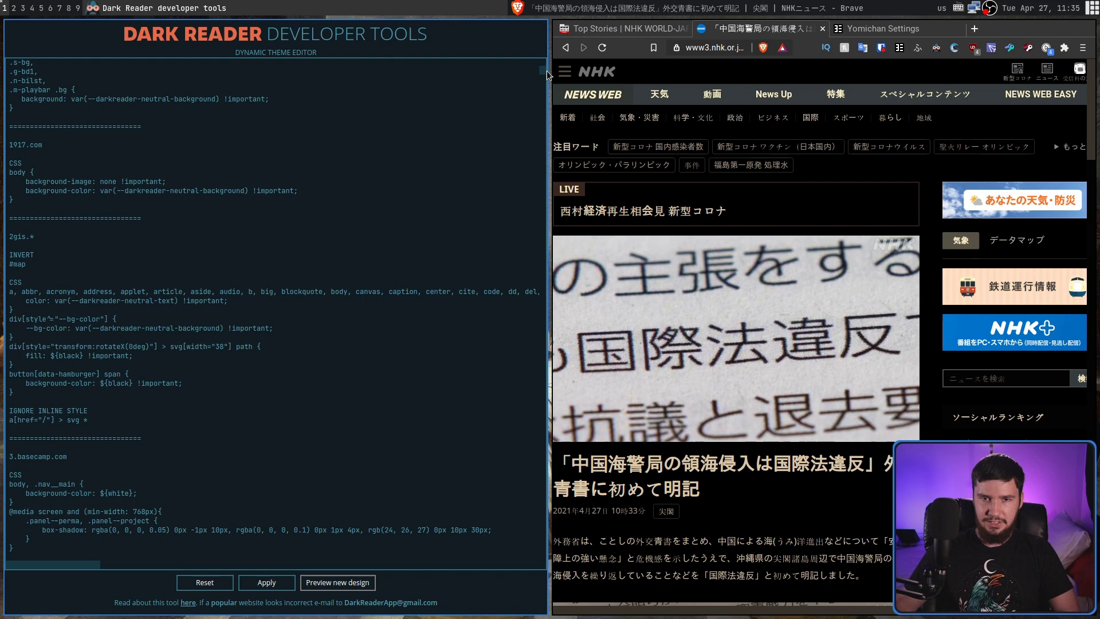
pyautogui.moveTo(542, 71); pyautogui.dragTo(533, 26)
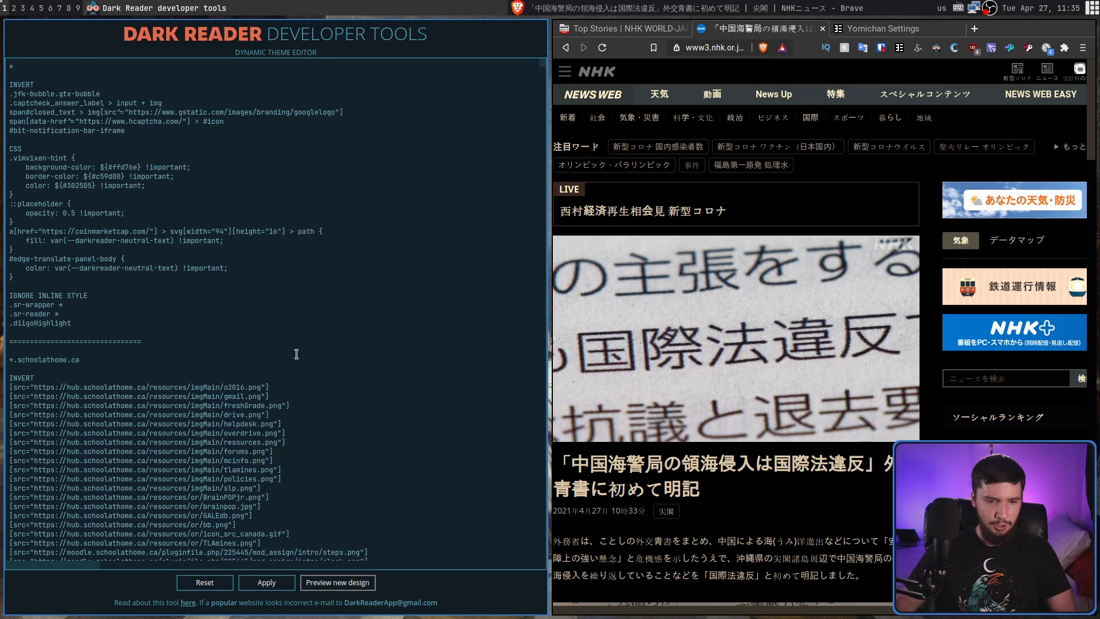
pyautogui.hotkey('ctrl', 'w')
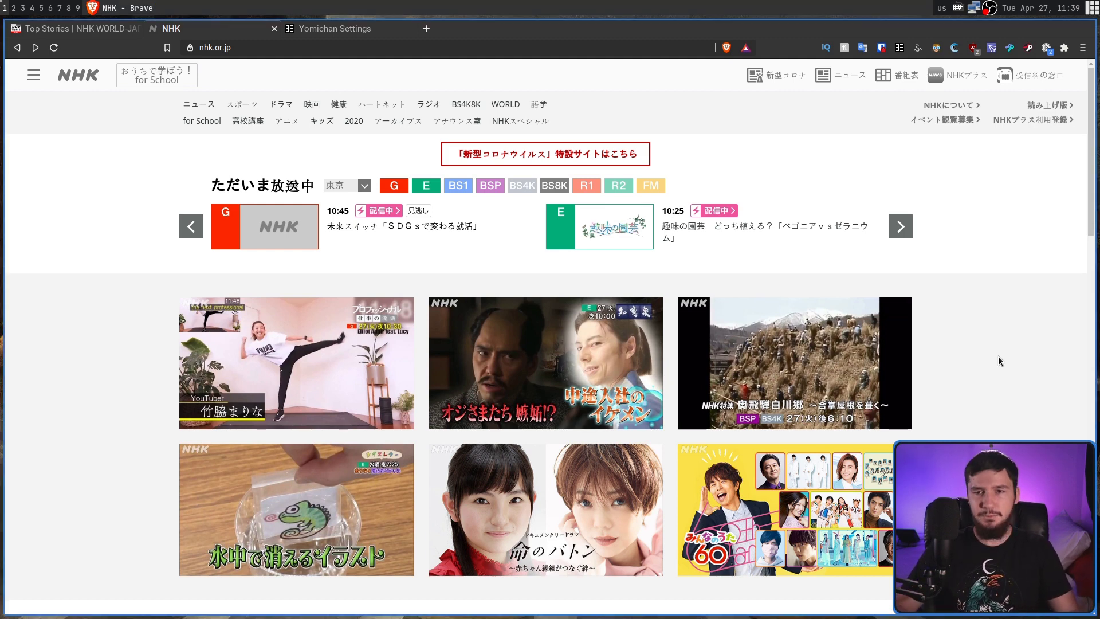
# - Follow the News link via Surfing Keys hints (f, then t) and scroll through NHK NEWS WEB
pyautogui.press('f')
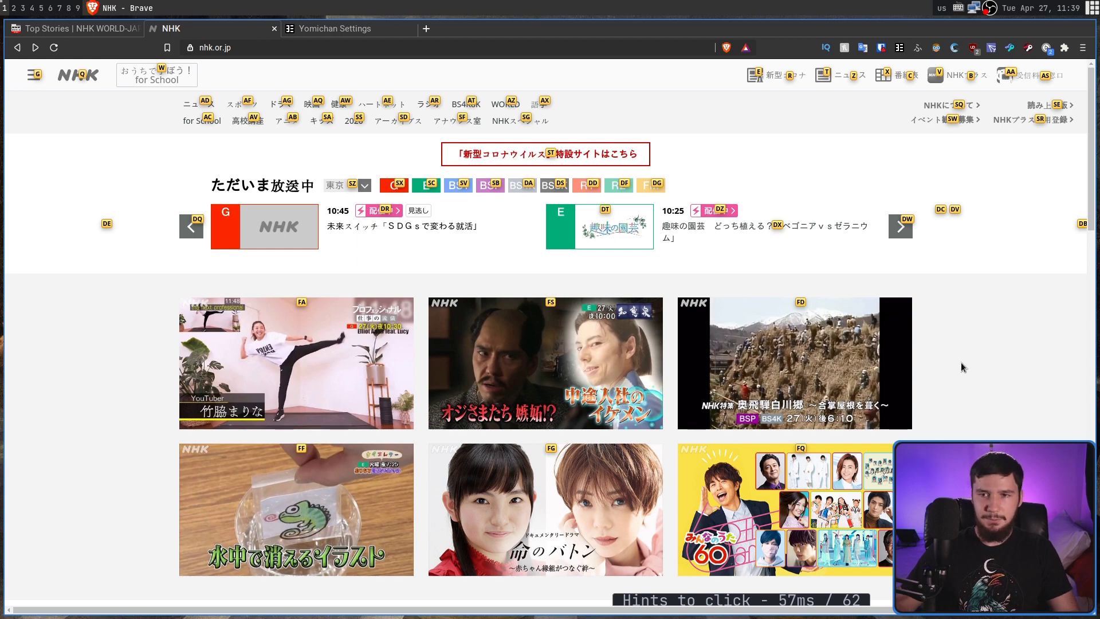
pyautogui.press('t')
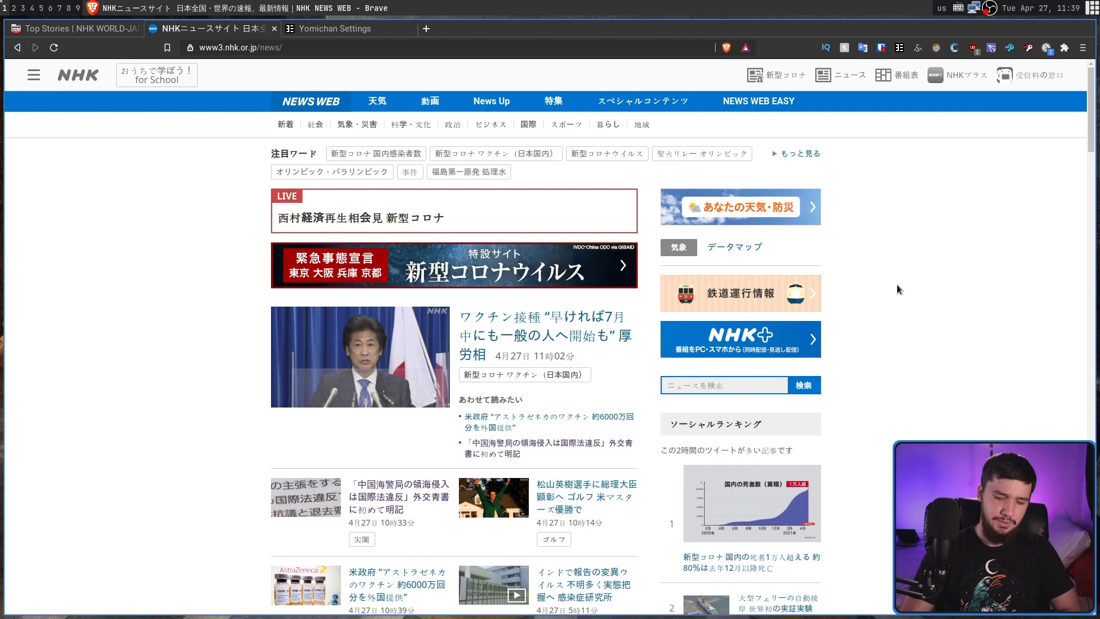
pyautogui.scroll(-8, 896, 284)
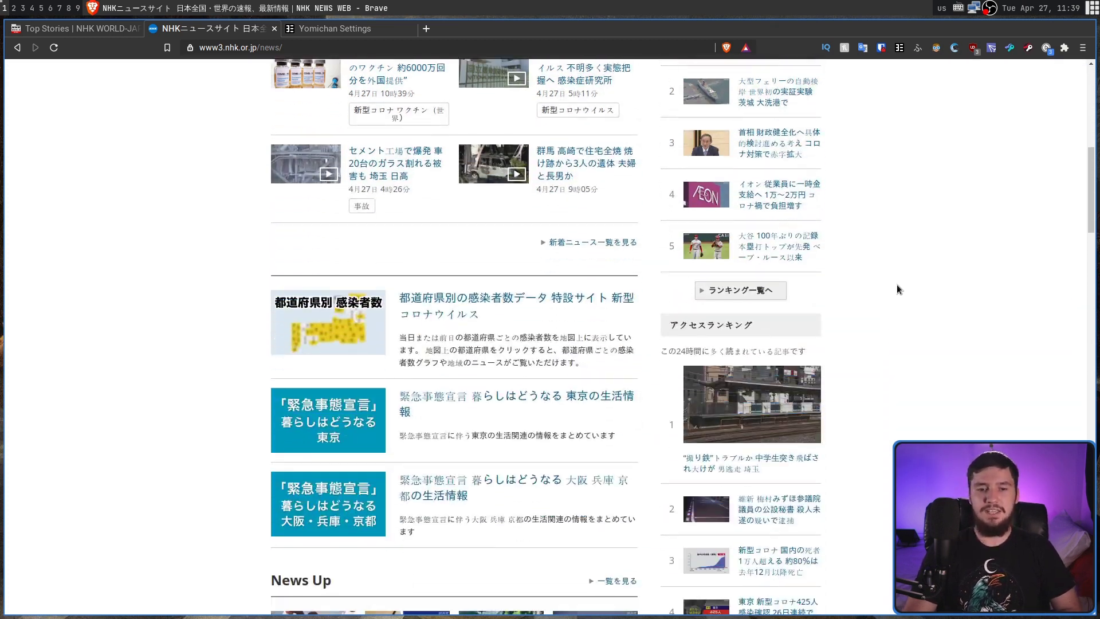
pyautogui.scroll(8, 895, 284)
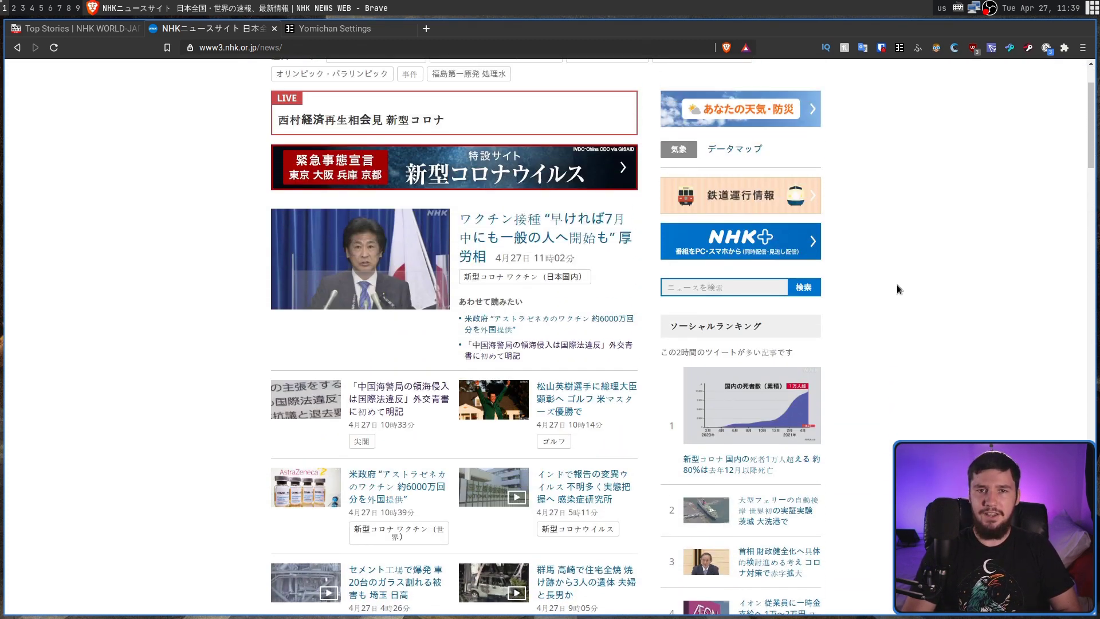
pyautogui.scroll(2, 896, 288)
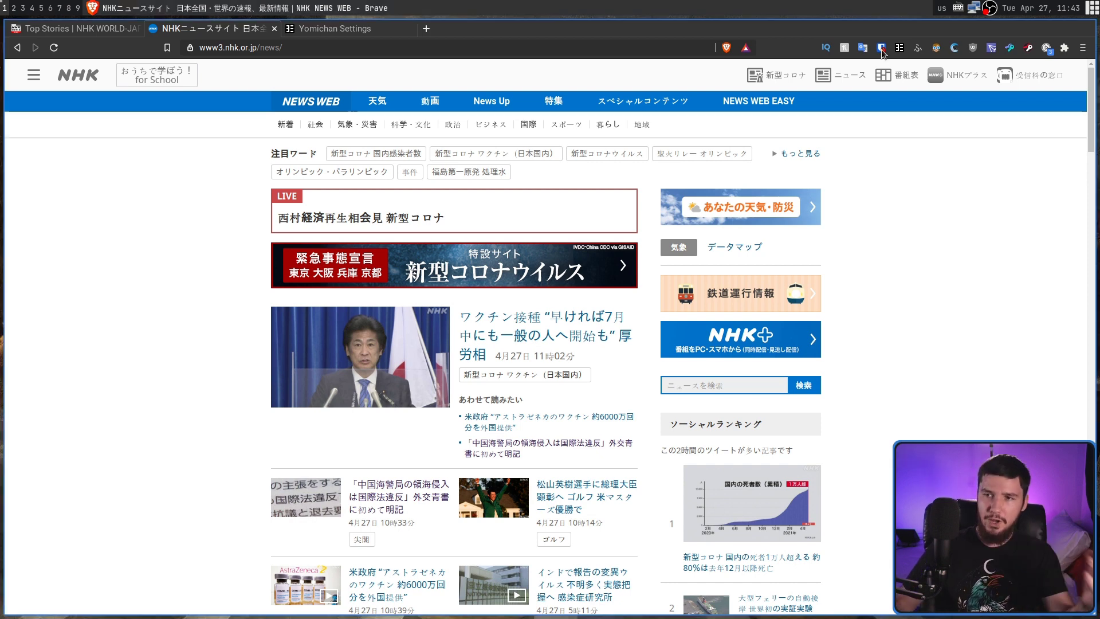
# - Enable uBlock Origin on www3.nhk.or.jp, toggle font and JavaScript blocking on and off, and open the dashboard
pyautogui.click(972, 48)
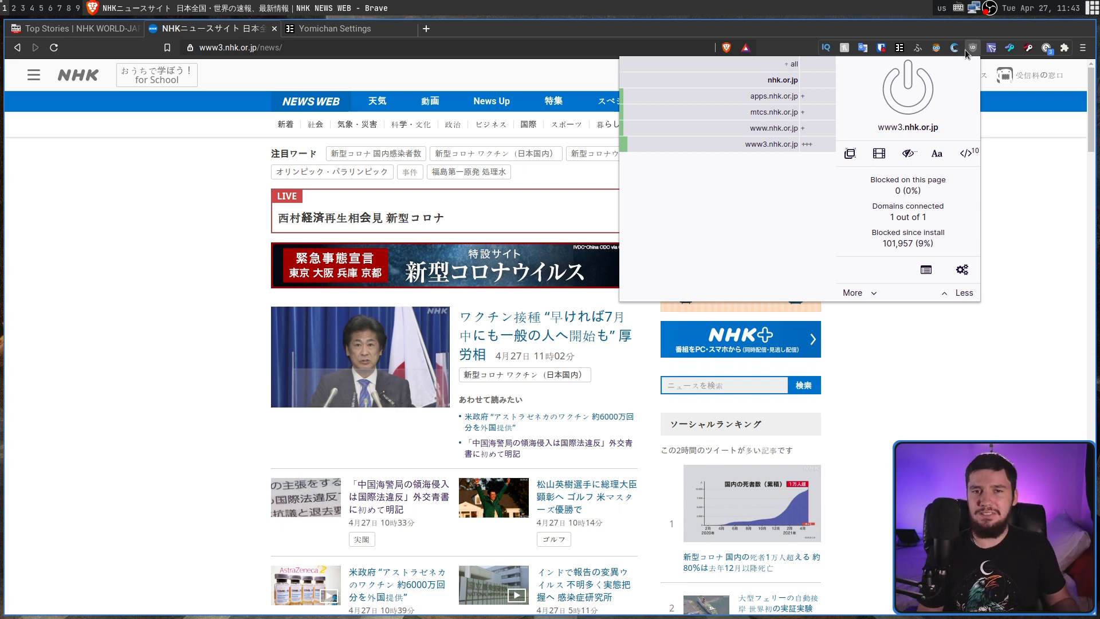
pyautogui.click(907, 88)
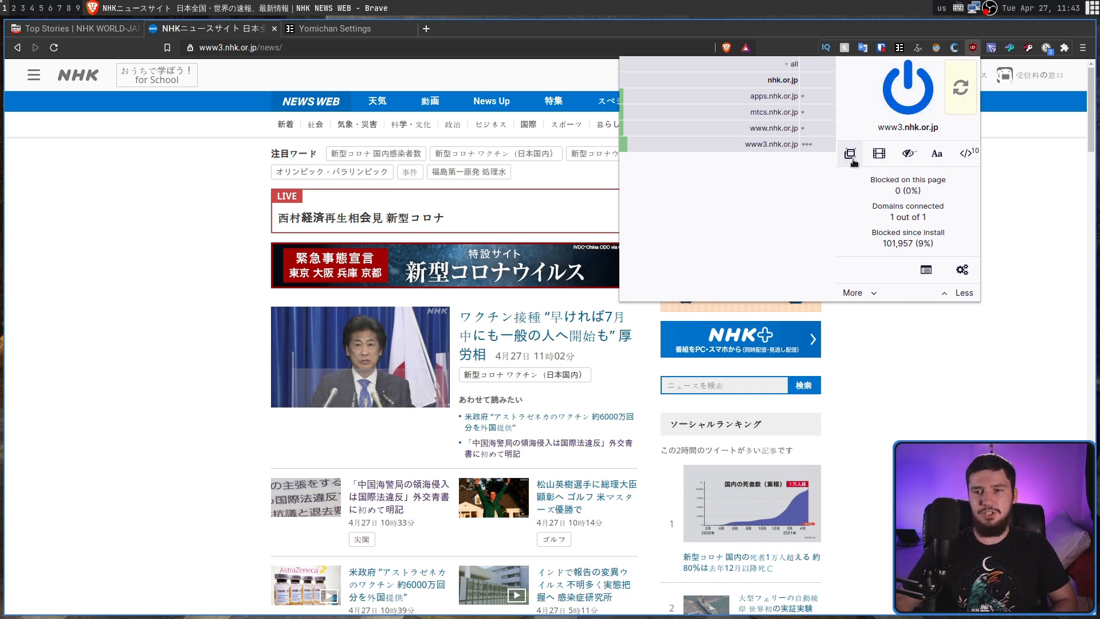
pyautogui.click(937, 155)
pyautogui.click(965, 153)
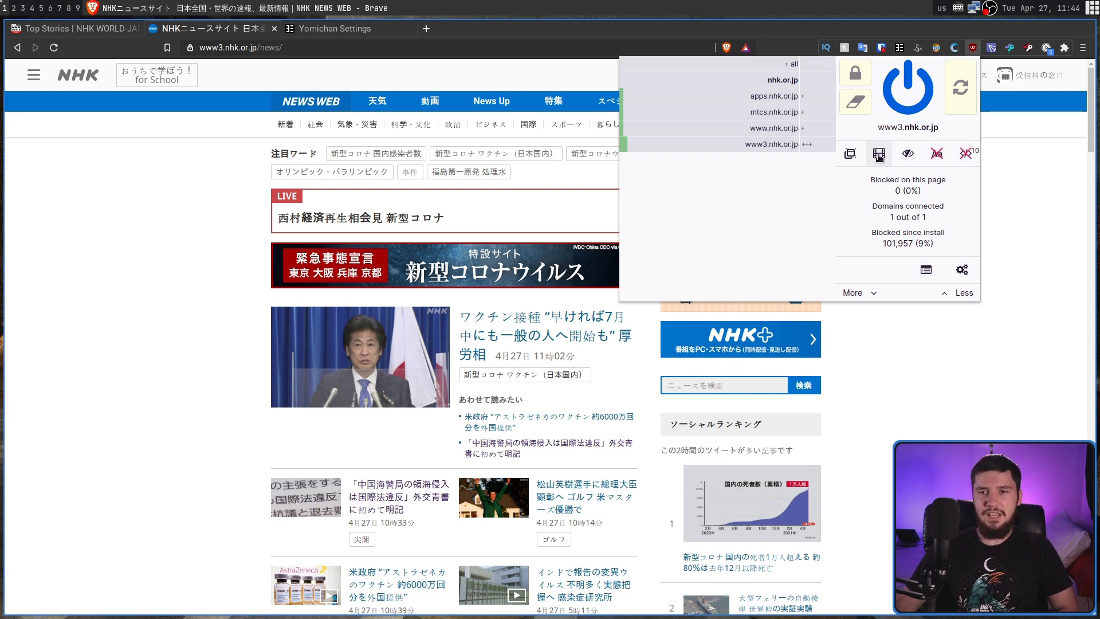
pyautogui.click(937, 156)
pyautogui.click(958, 155)
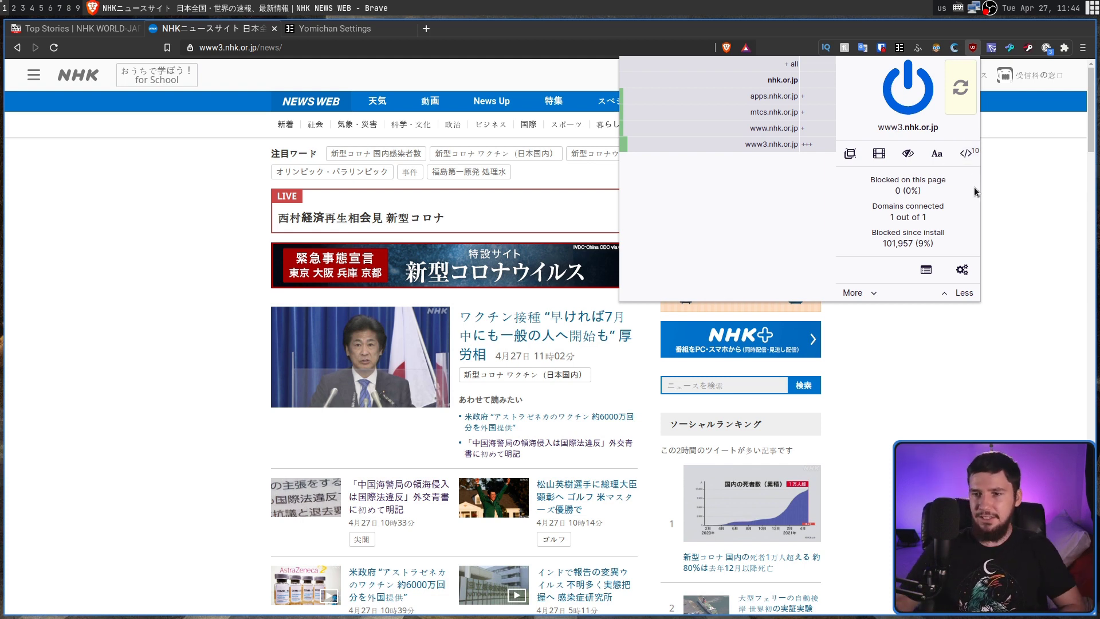
pyautogui.click(962, 269)
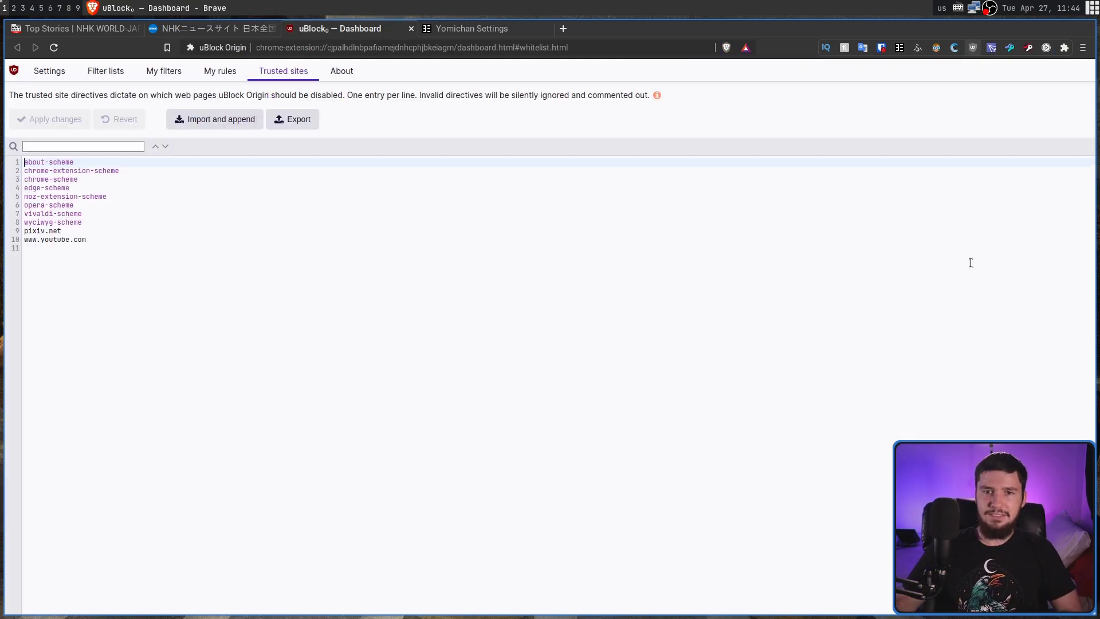
# - Move through the My filters and Filter lists pages to My rules, showing eight behind-the-scene rules
pyautogui.click(90, 215)
pyautogui.click(165, 71)
pyautogui.click(101, 72)
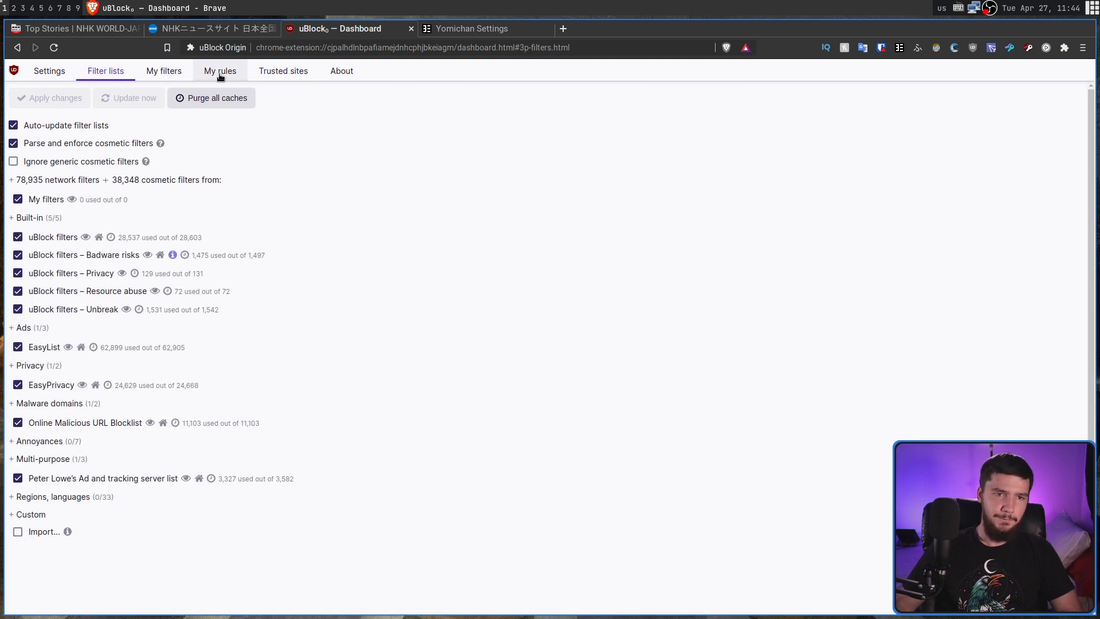
pyautogui.click(220, 72)
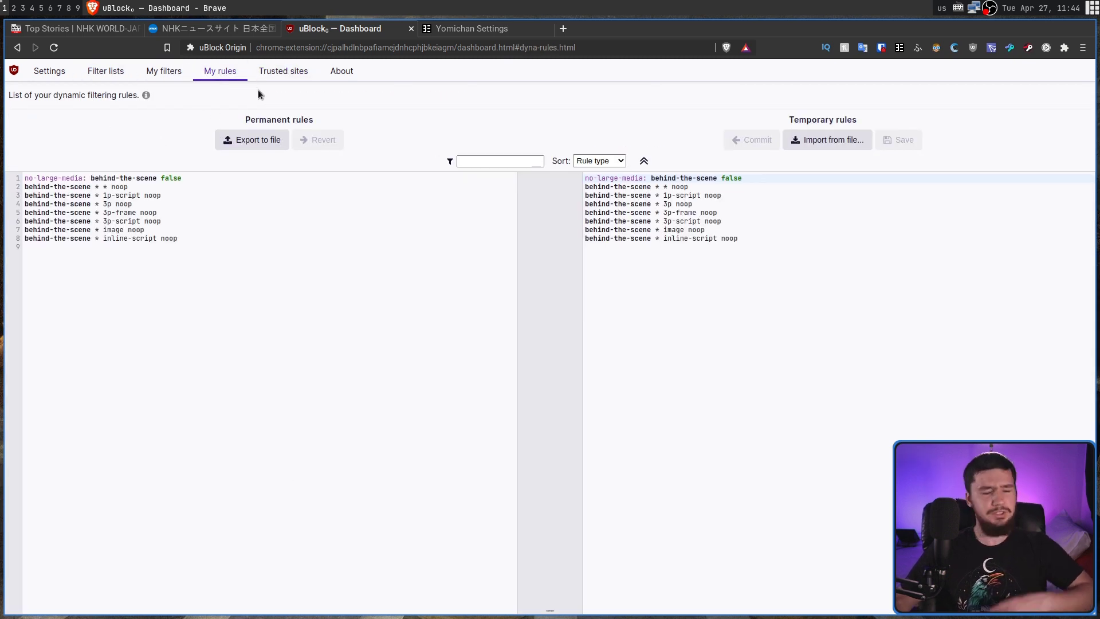